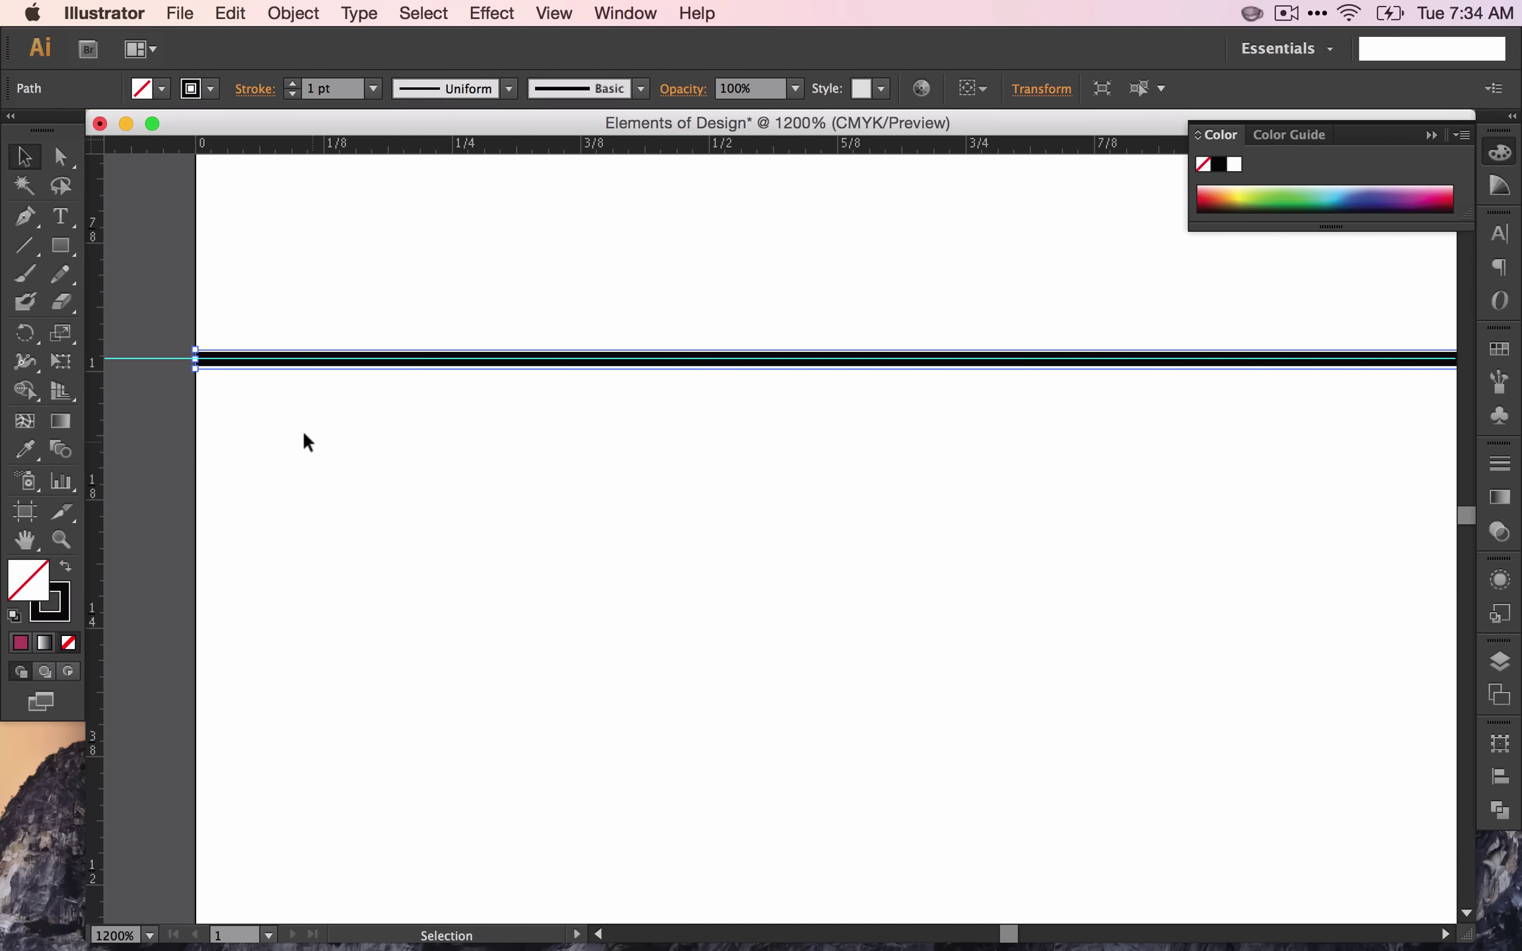
Step: Zoom in to 6400% on the horizontal line, then back out to 600%
{"action": "key", "text": "super+equal"}
{"action": "key", "text": "super+equal"}
{"action": "key", "text": "super+equal"}
{"action": "key", "text": "super+equal"}
{"action": "key", "text": "super+equal"}
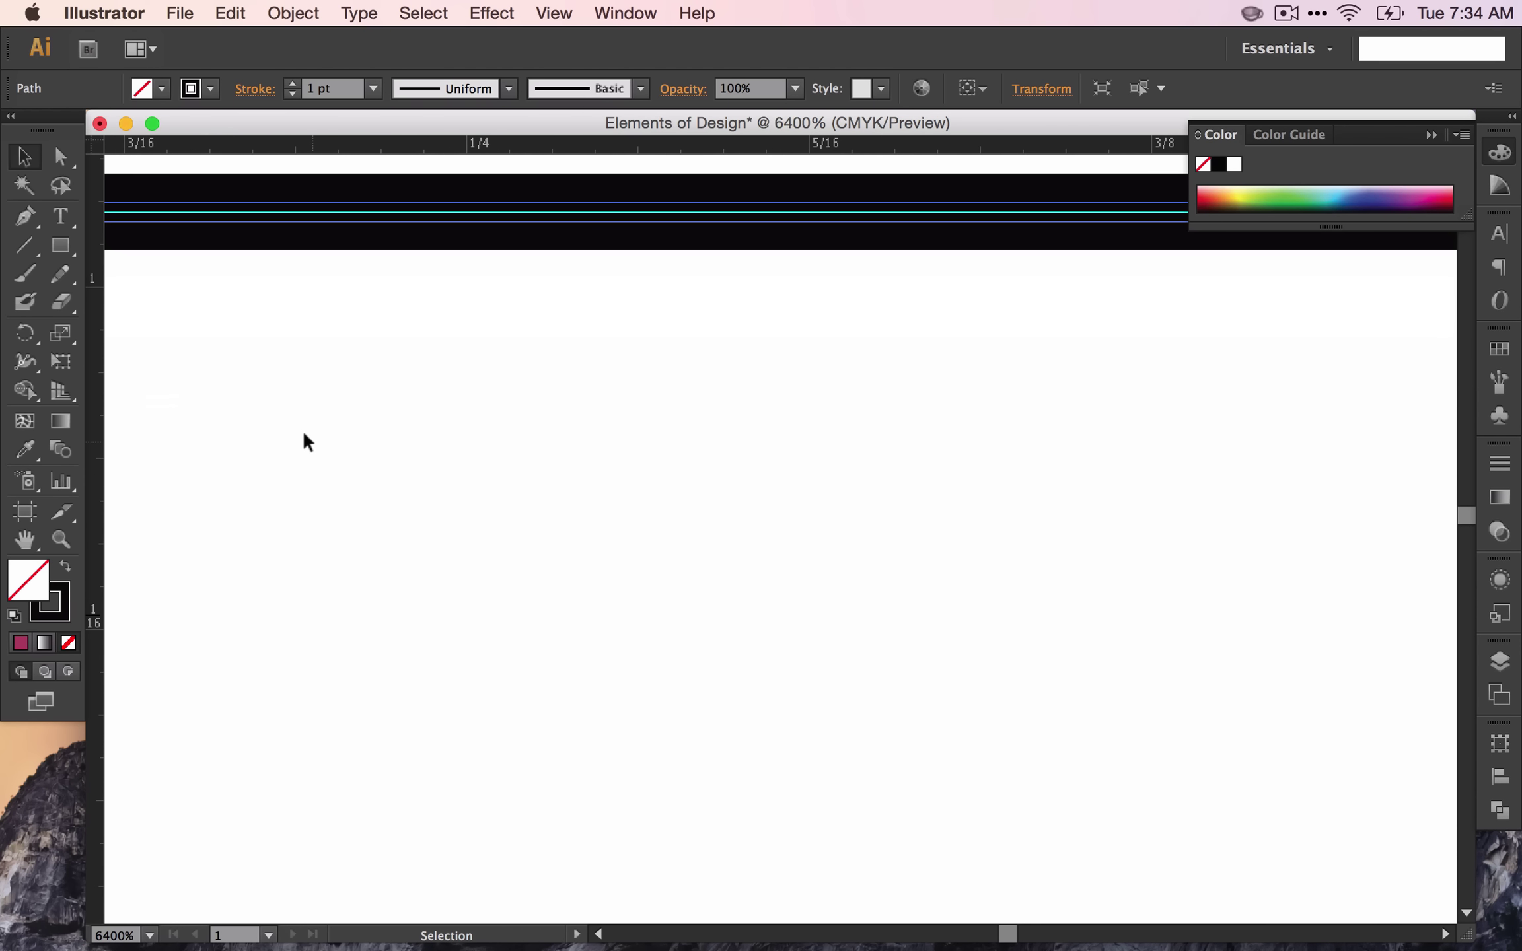
{"action": "key", "text": "super+minus"}
{"action": "key", "text": "super+minus"}
{"action": "key", "text": "super+minus"}
{"action": "key", "text": "super+minus"}
{"action": "key", "text": "super+minus"}
{"action": "key", "text": "super+minus"}
{"action": "key", "text": "super+minus"}
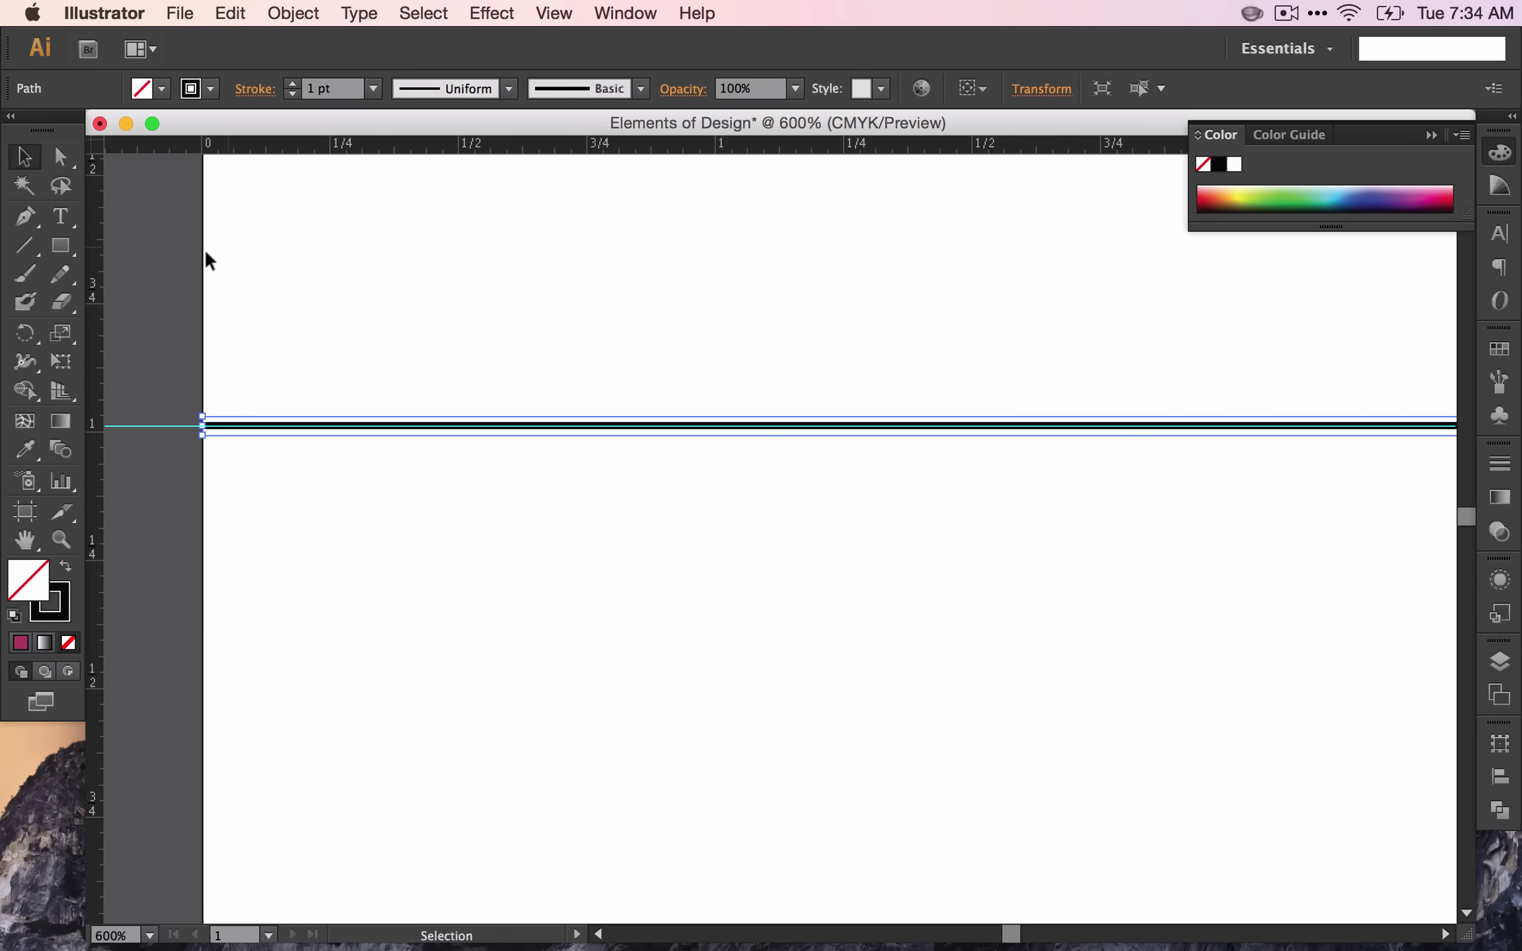
Step: Place a vertical guide from the left ruler at the 1/2-inch mark, crossing the horizontal line
{"action": "left_click_drag", "start_coordinate": [82, 332], "coordinate": [447, 270]}
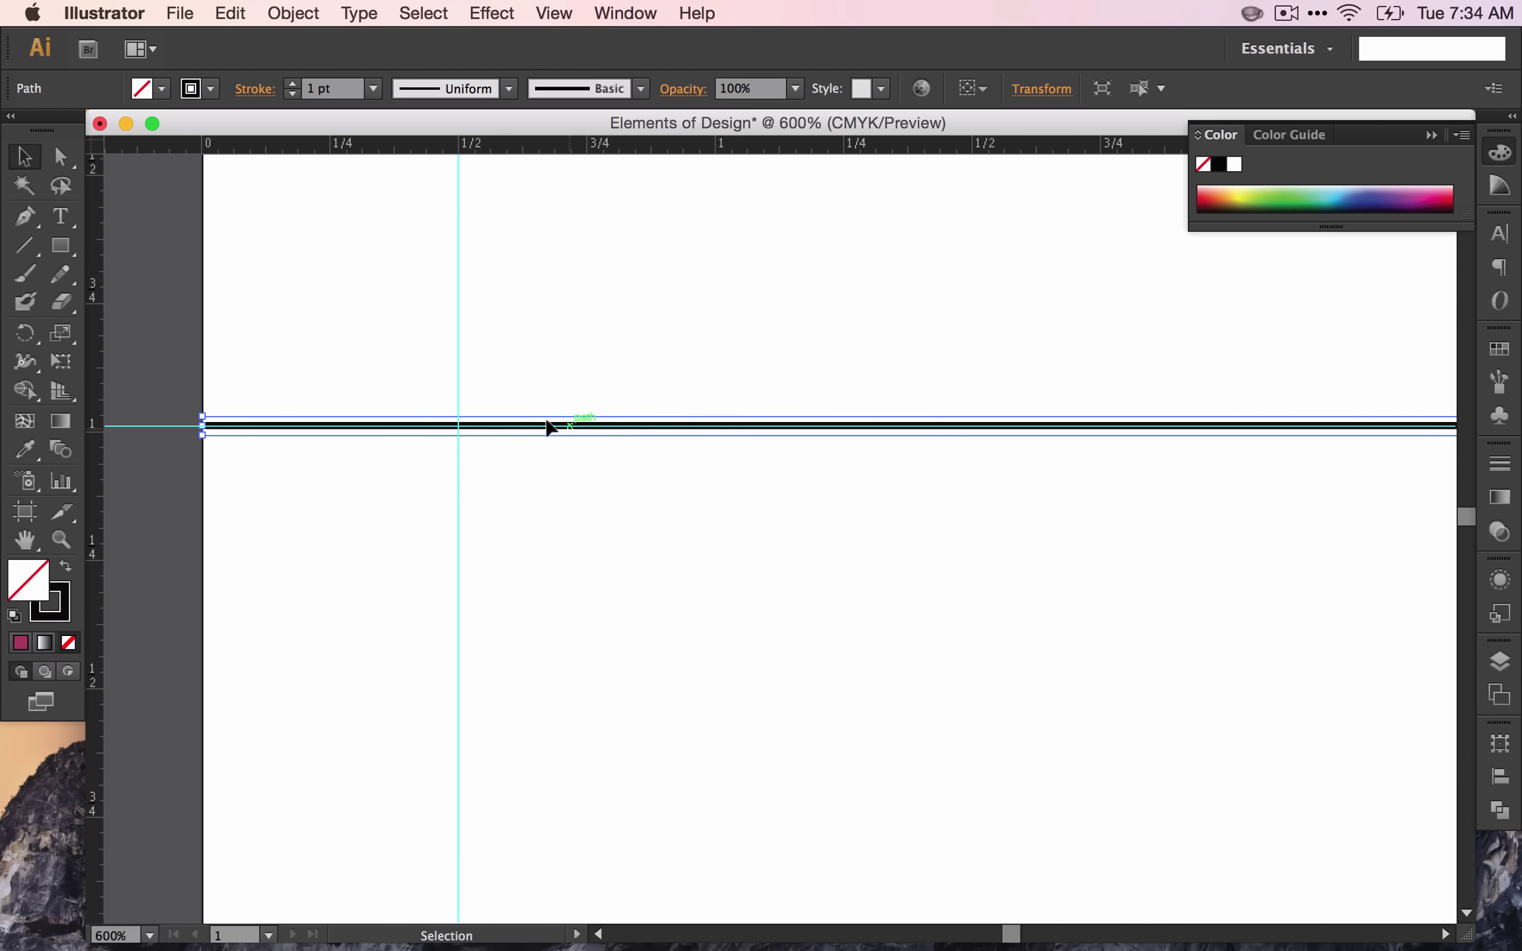
{"action": "left_click", "coordinate": [61, 218]}
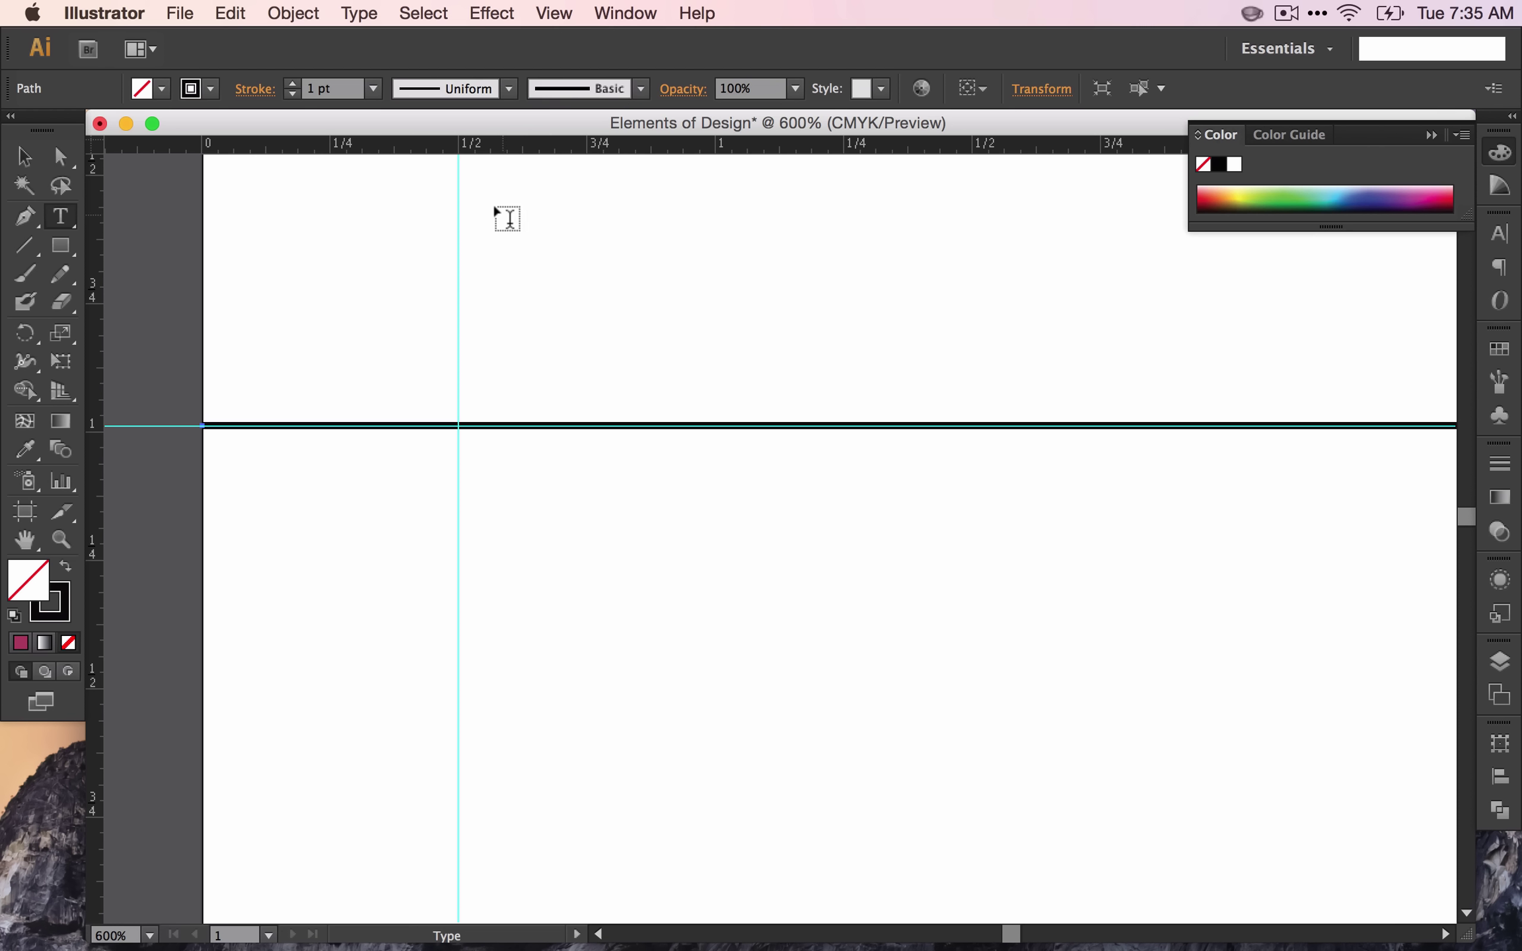
Step: Add the practice text 'Hello!' above the horizontal line
{"action": "left_click", "coordinate": [508, 218]}
{"action": "type", "text": "Hello!"}
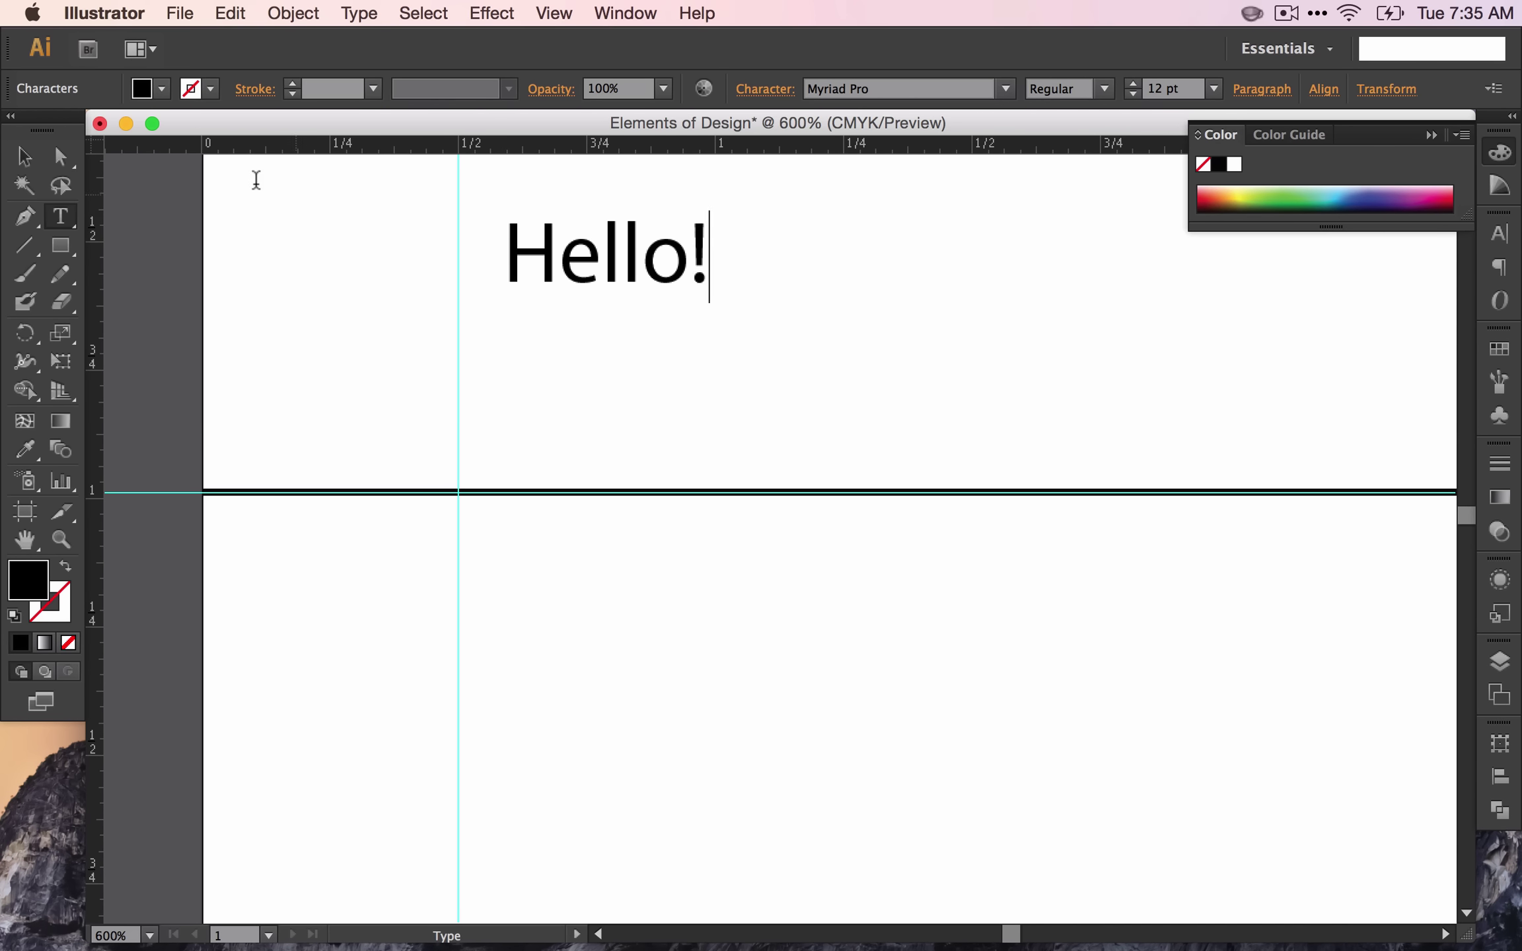
{"action": "key", "text": "Escape"}
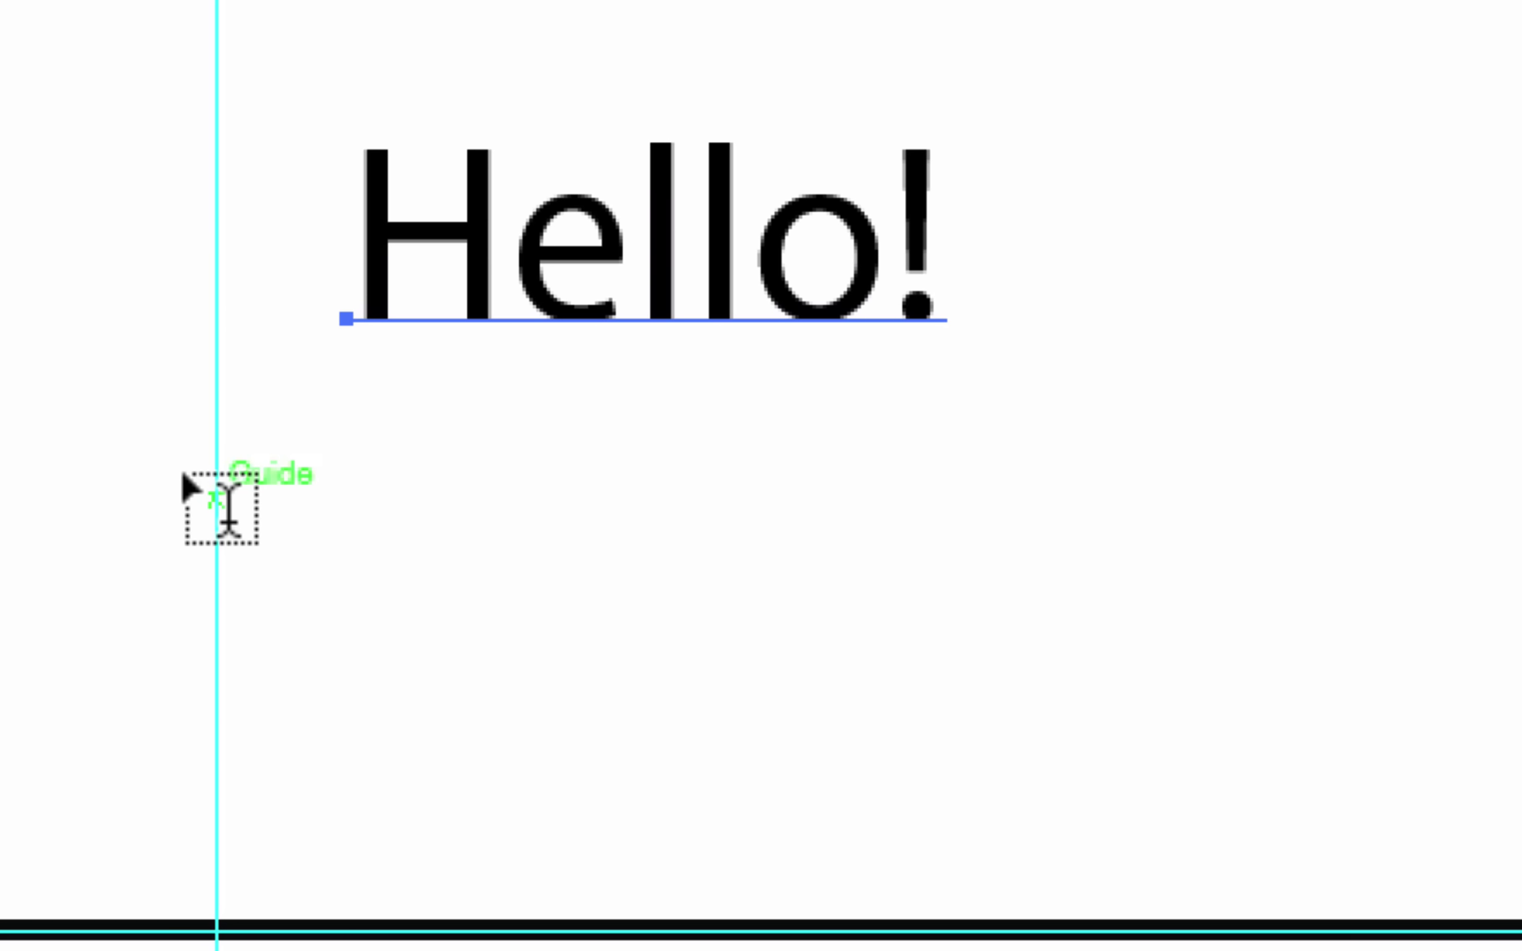
Step: Add a second text 'Hello again!' starting on the half-inch guide
{"action": "left_click", "coordinate": [224, 522]}
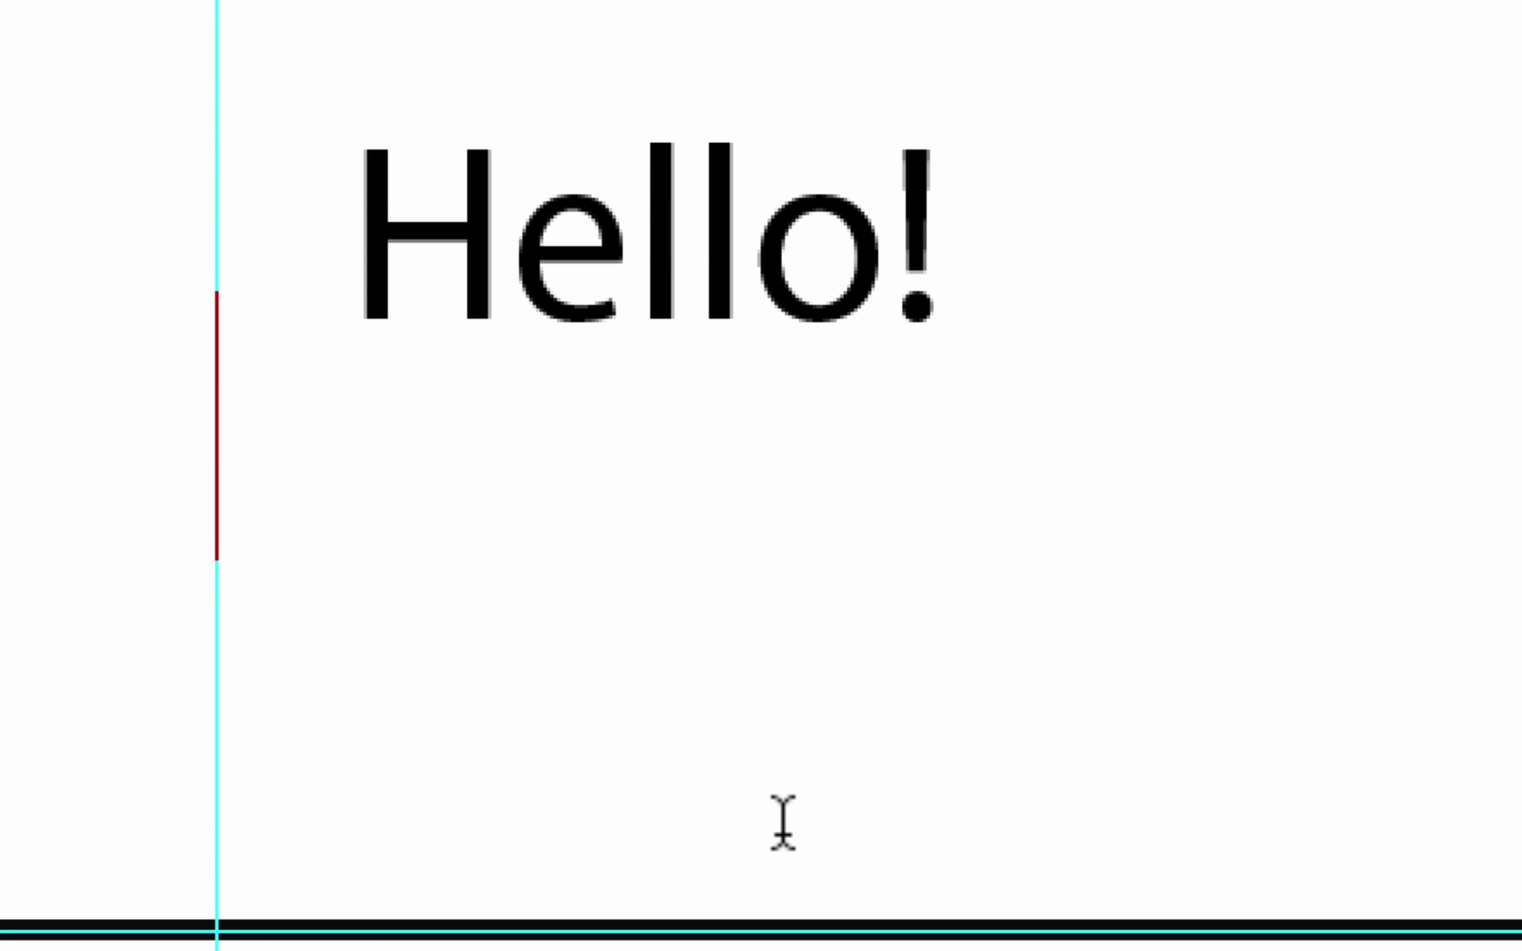
{"action": "type", "text": "Hello agai"}
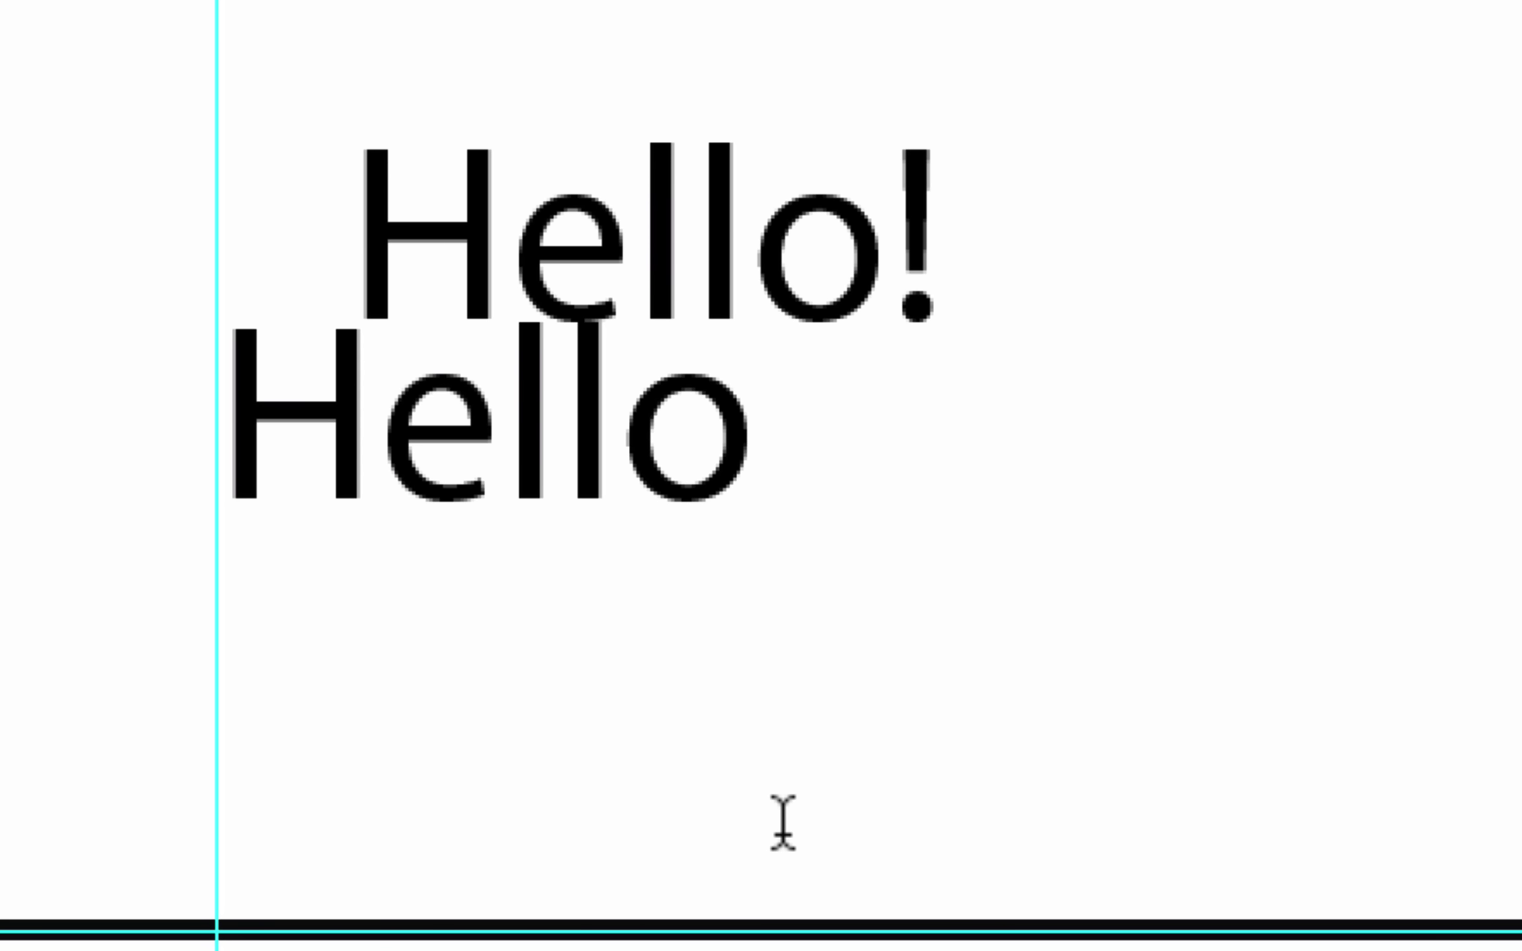
{"action": "type", "text": "n!"}
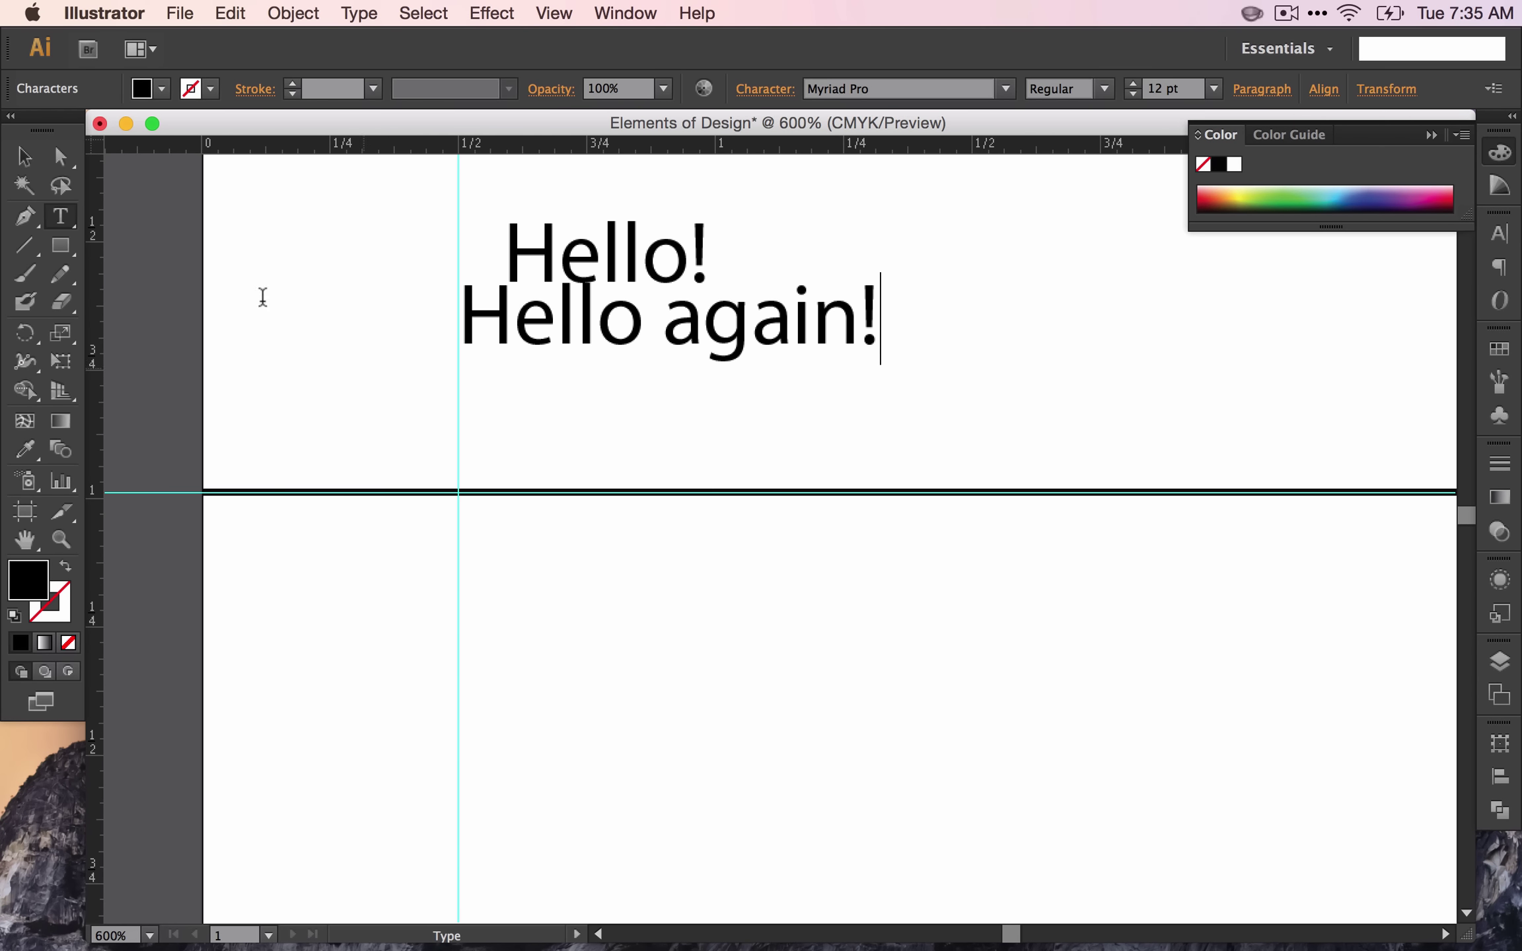
{"action": "key", "text": "Escape"}
{"action": "left_click", "coordinate": [59, 202]}
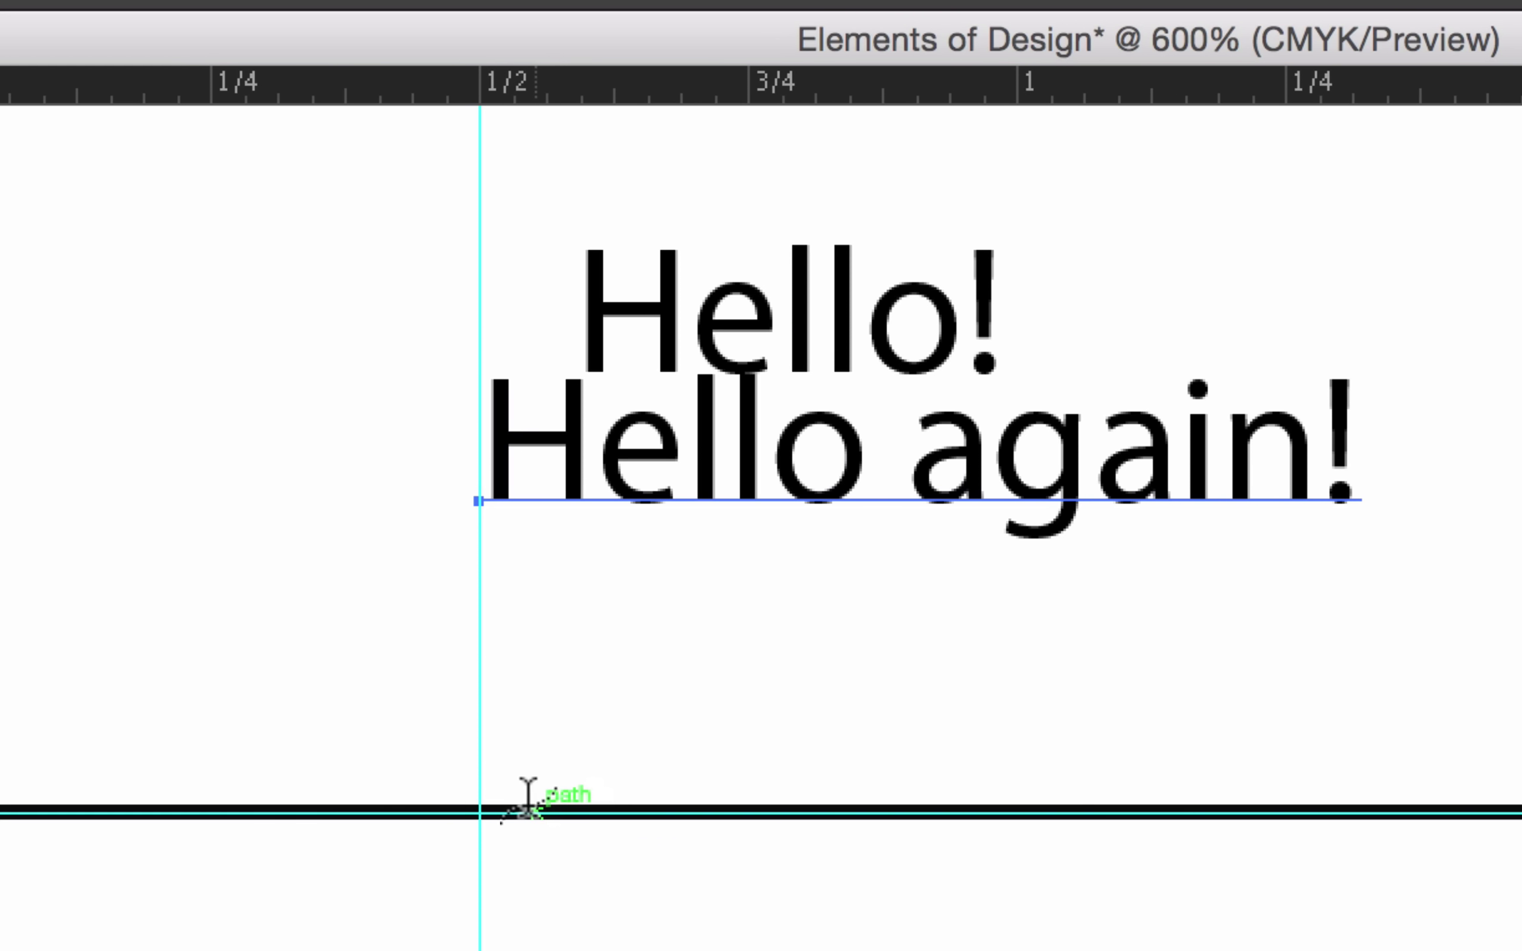
{"action": "left_click", "coordinate": [475, 809]}
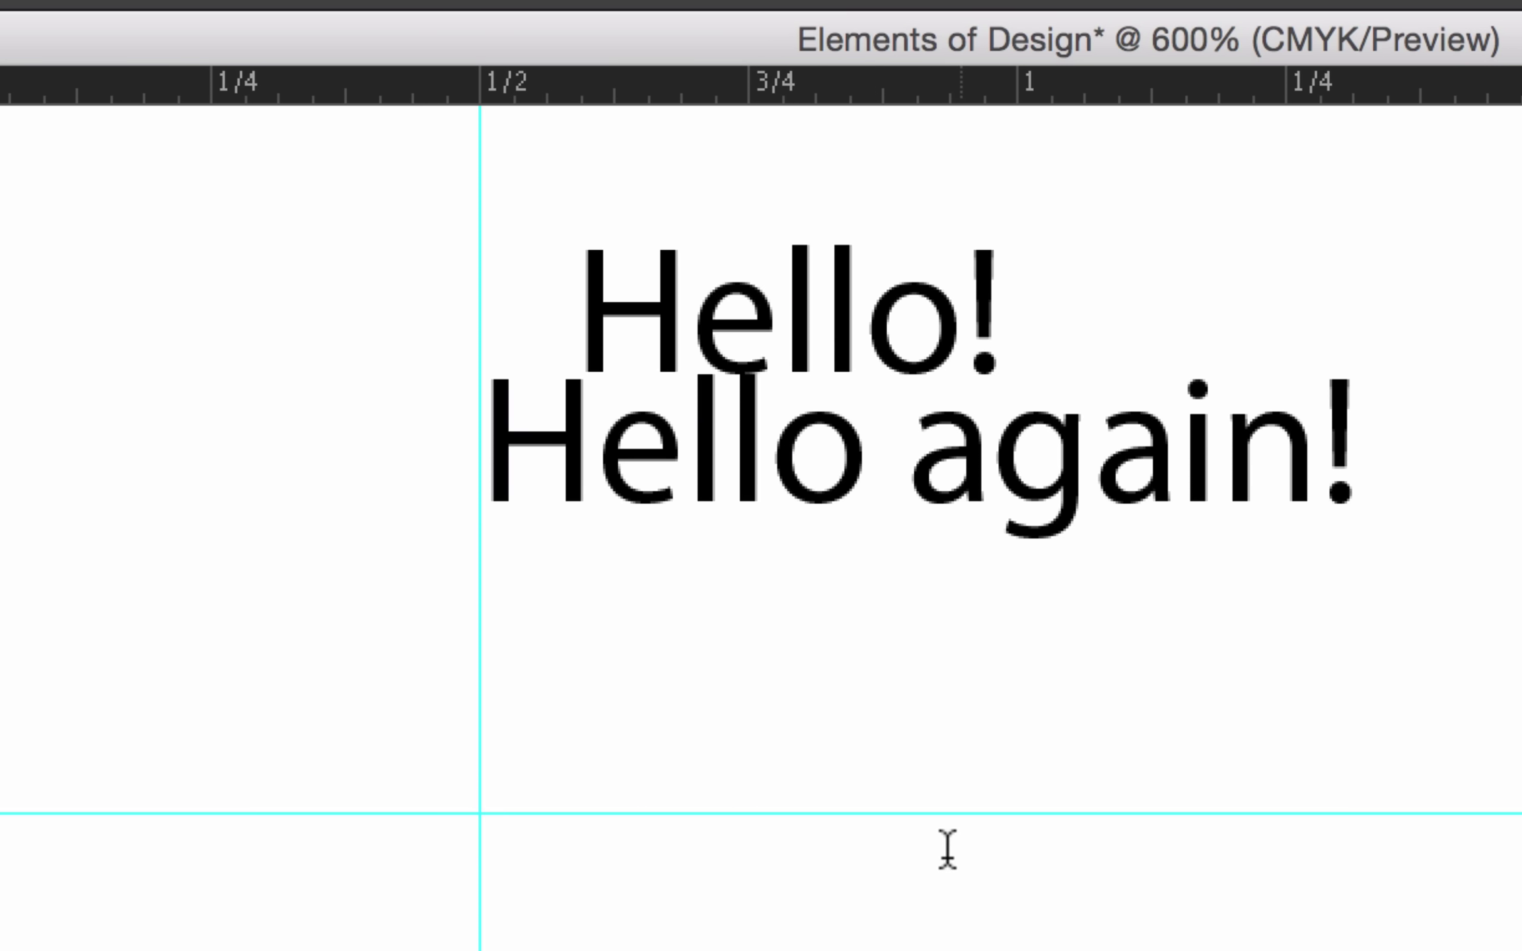
{"action": "type", "text": "Line"}
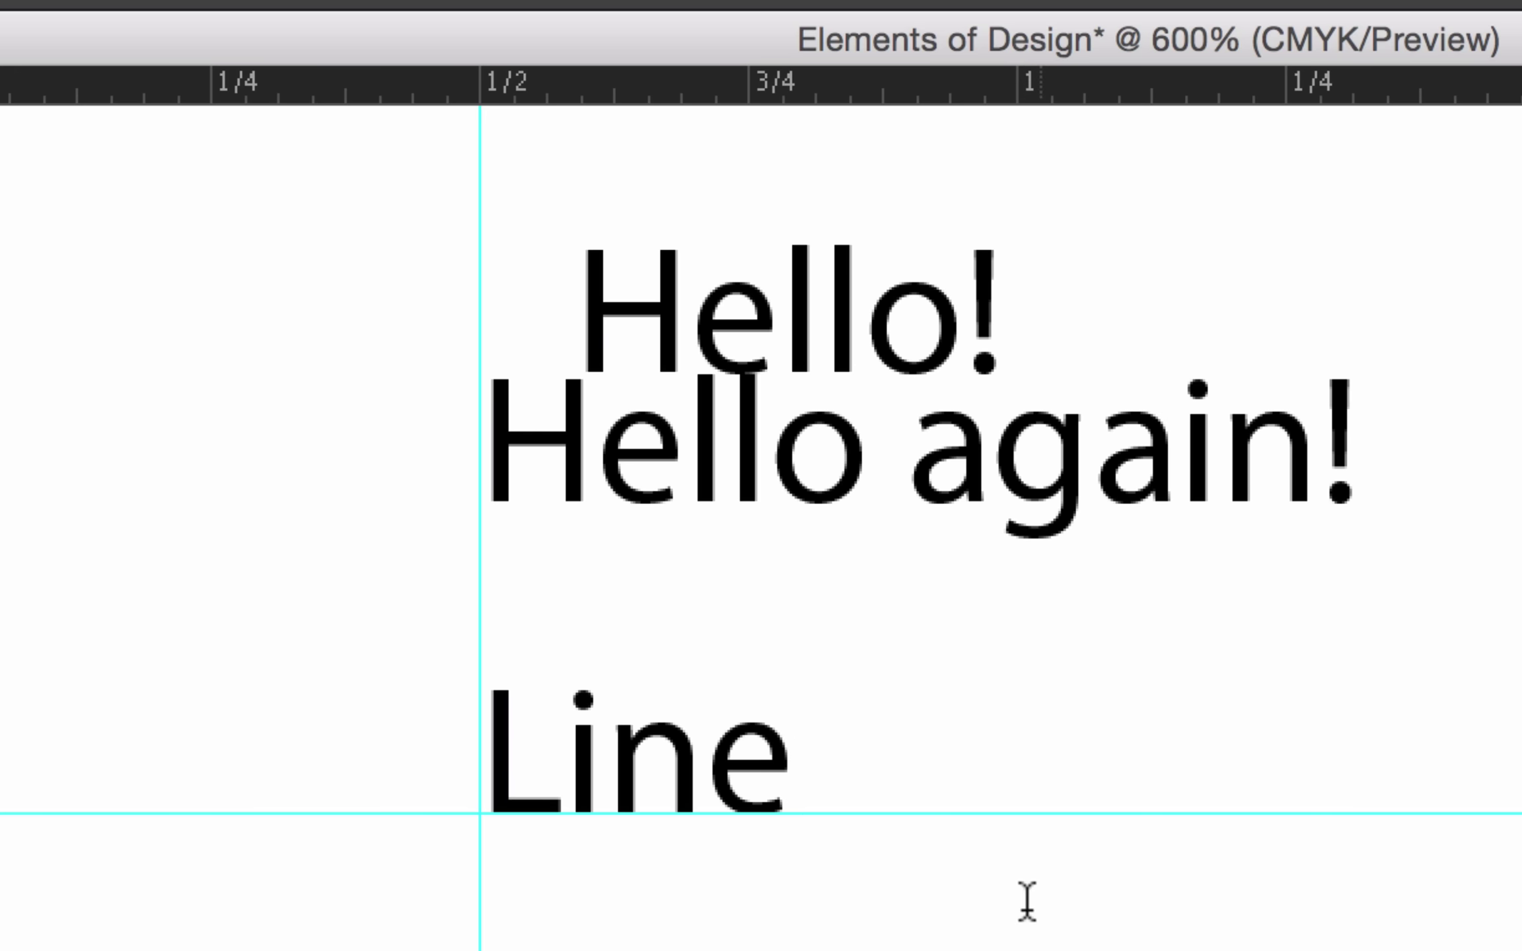
{"action": "key", "text": "BackSpace"}
{"action": "key", "text": "BackSpace"}
{"action": "key", "text": "BackSpace"}
{"action": "key", "text": "BackSpace"}
{"action": "key", "text": "Escape"}
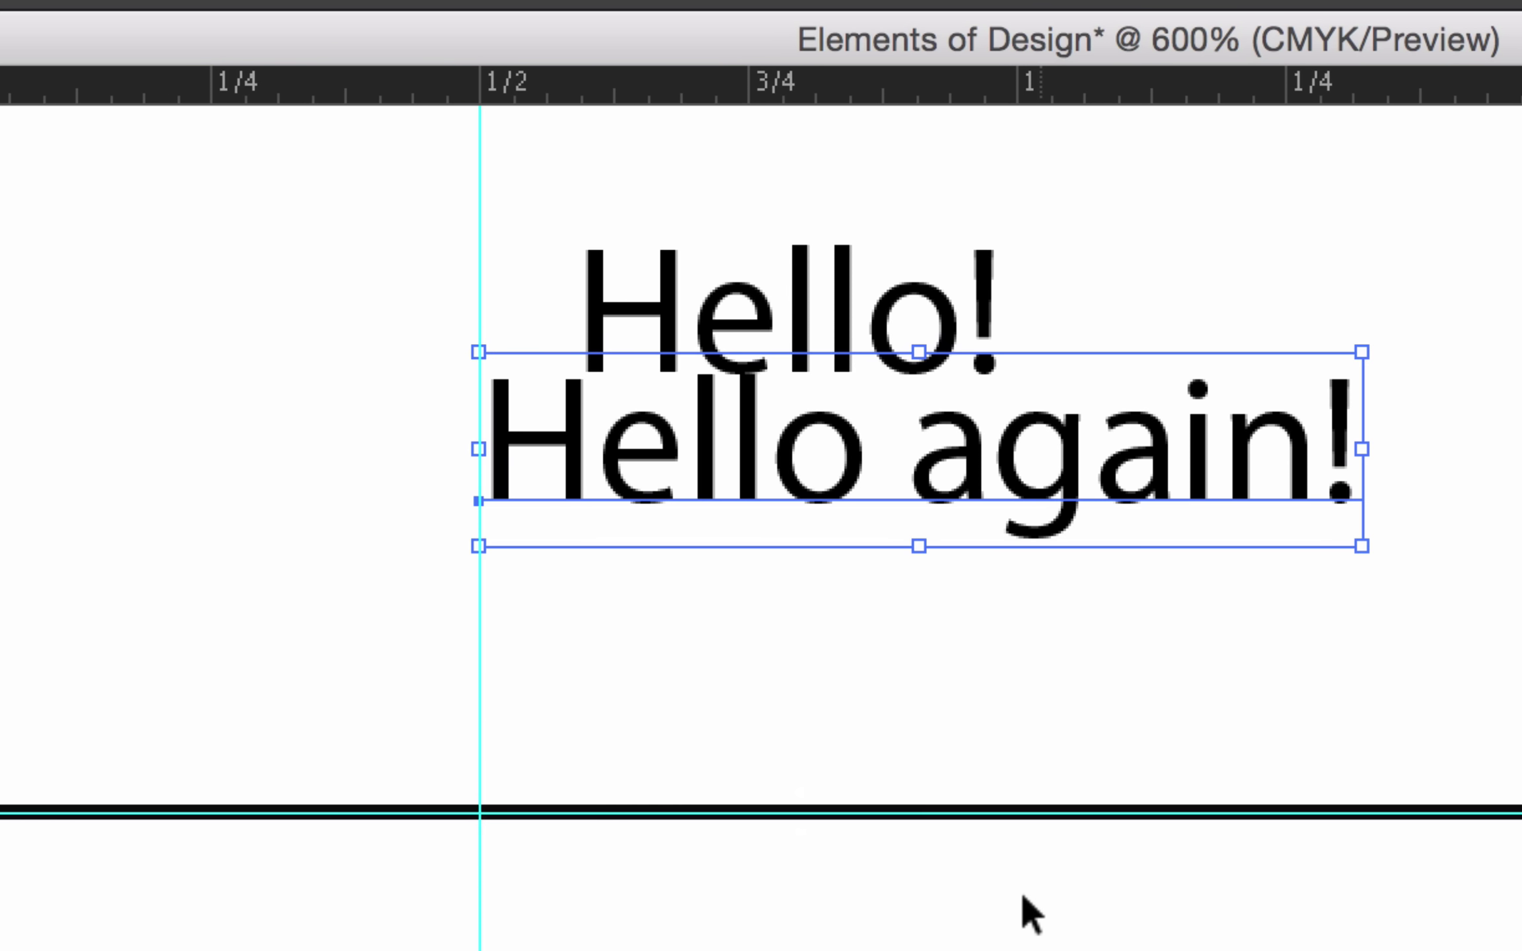
{"action": "key", "text": "t"}
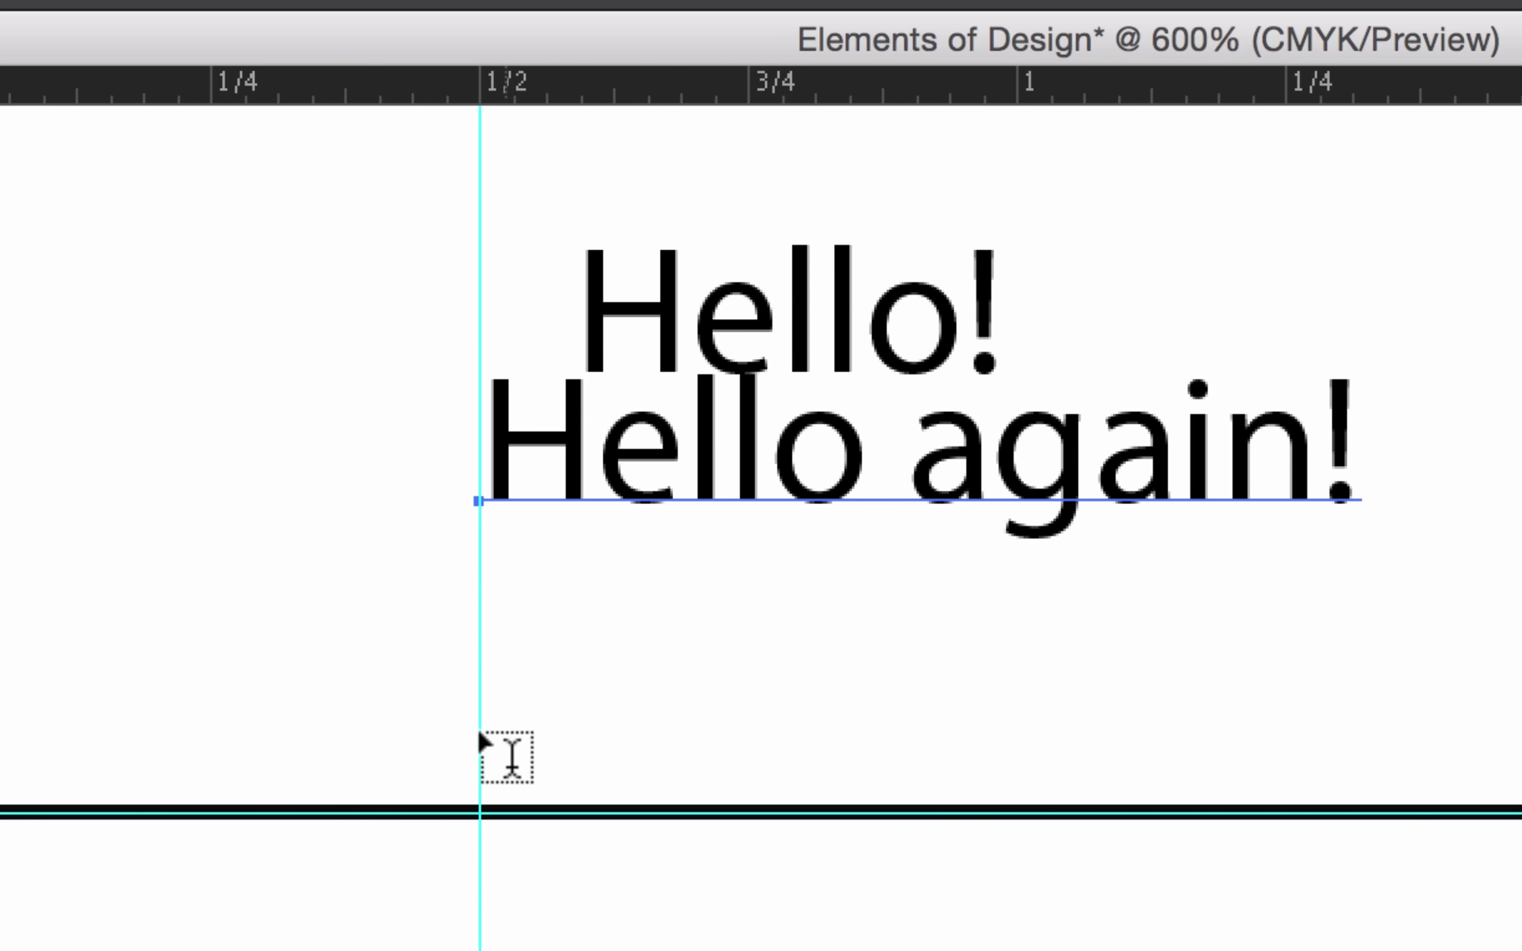
Step: Type 'Line' at the guide, move it onto the horizontal line, and delete both Hello texts
{"action": "left_click", "coordinate": [492, 636]}
{"action": "type", "text": "Line"}
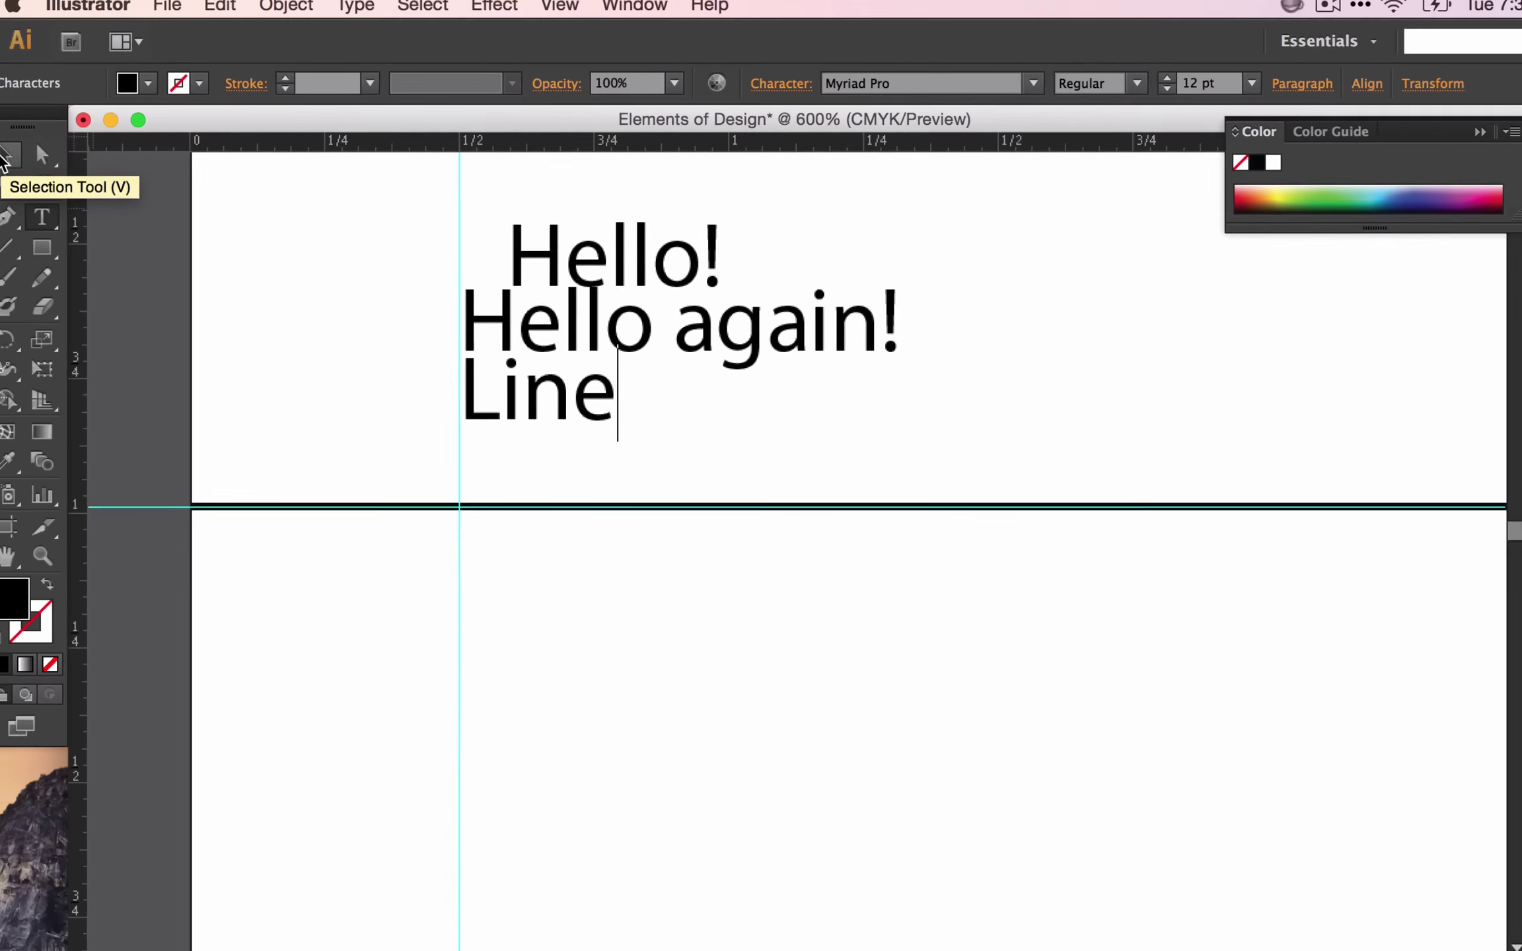
{"action": "left_click", "coordinate": [22, 158]}
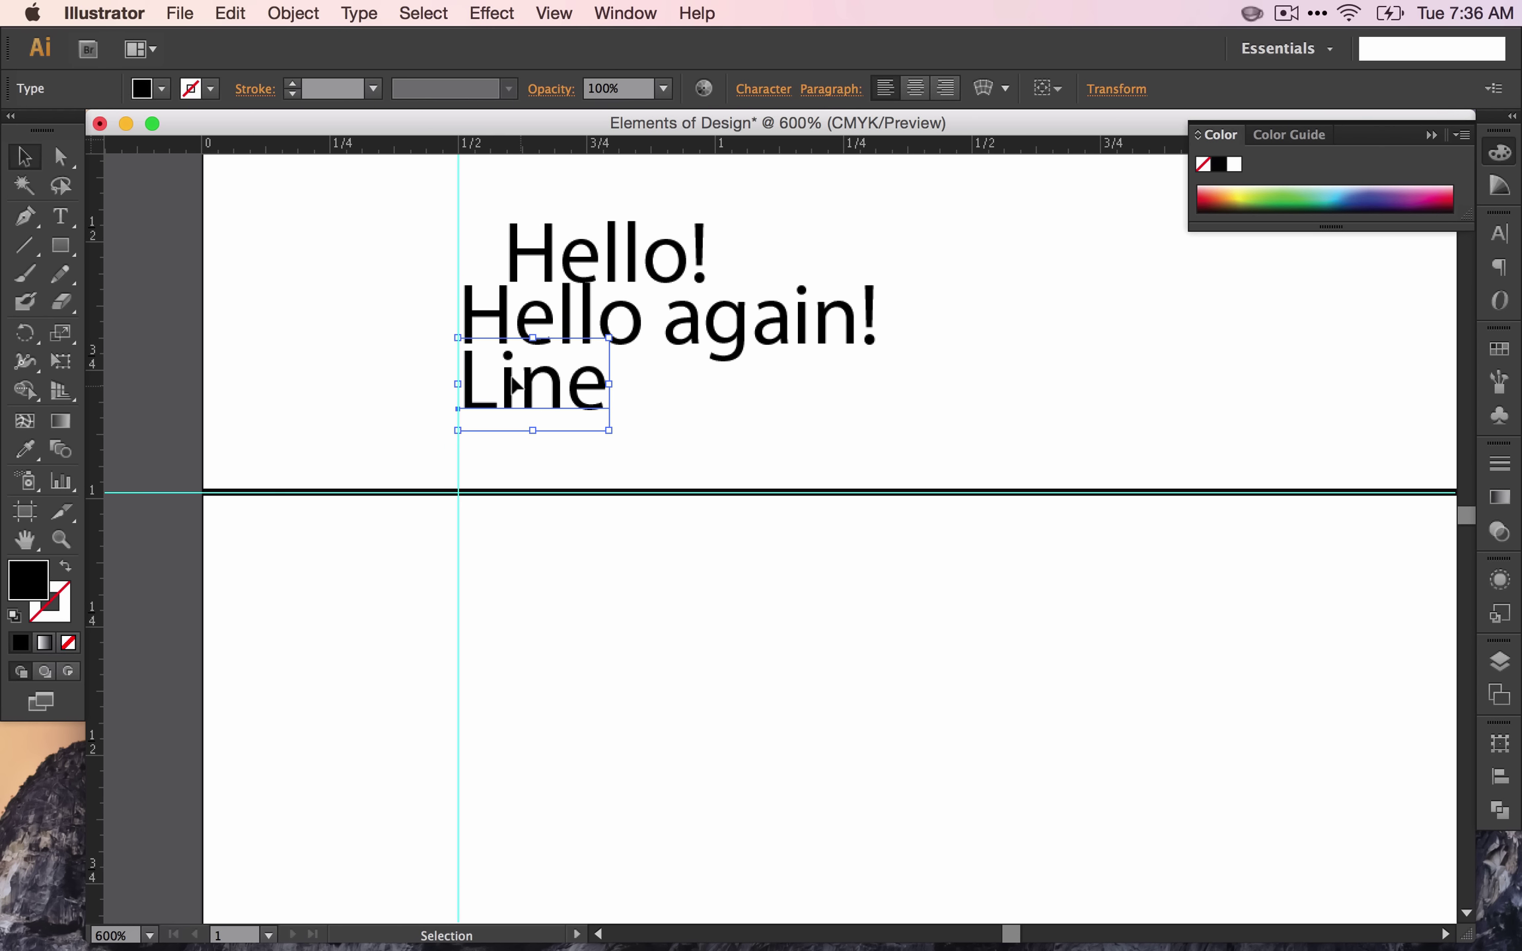
{"action": "left_click_drag", "start_coordinate": [499, 387], "coordinate": [492, 457]}
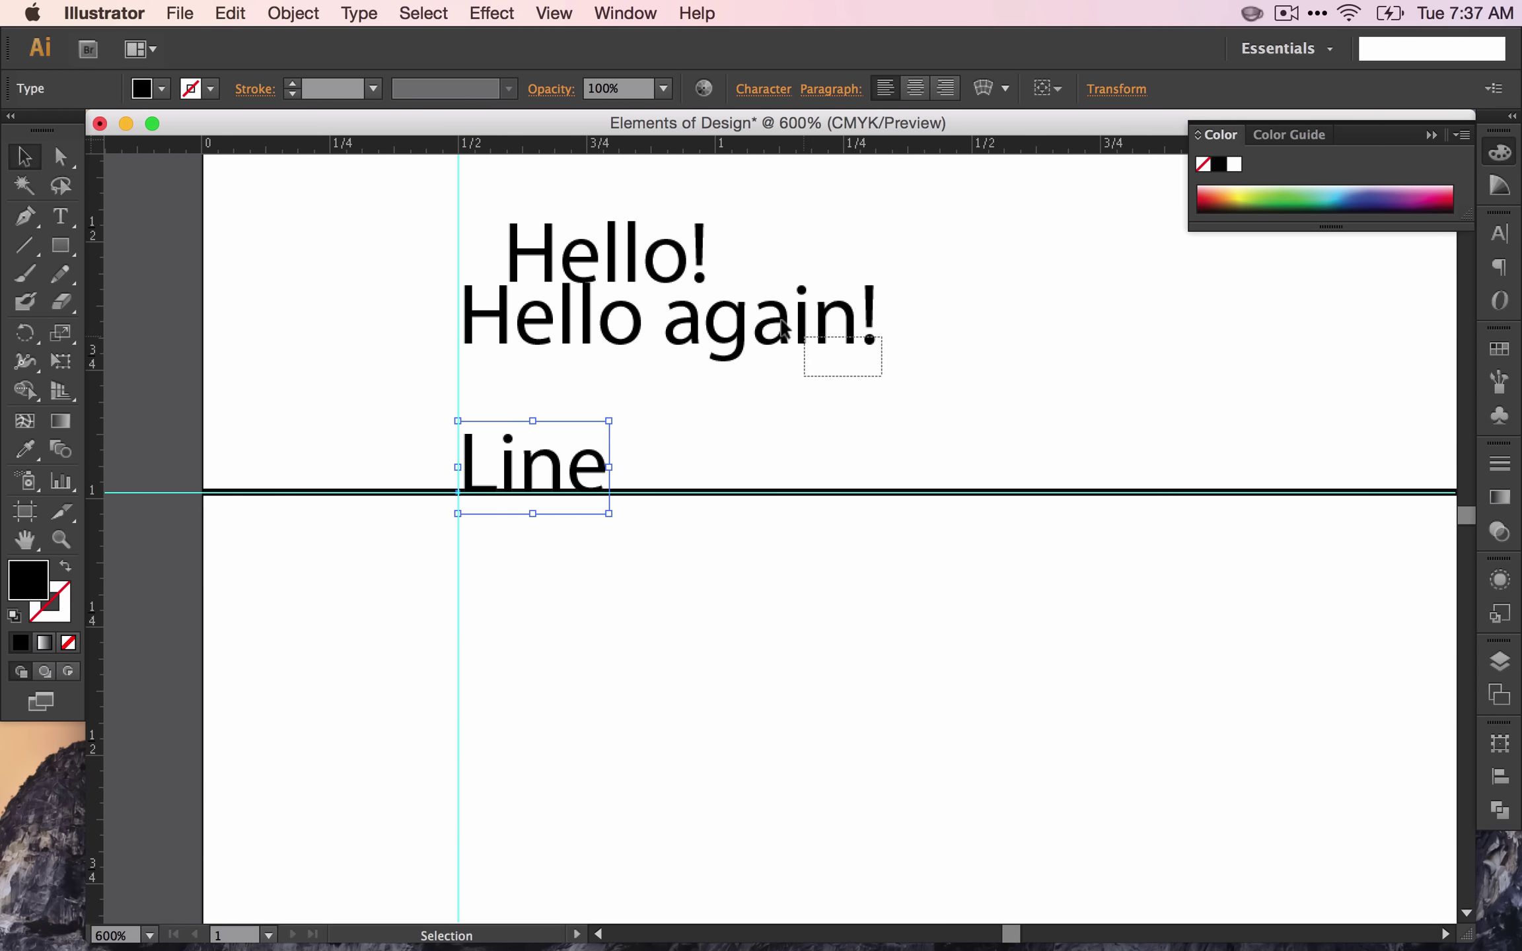
{"action": "left_click_drag", "start_coordinate": [781, 319], "coordinate": [578, 192]}
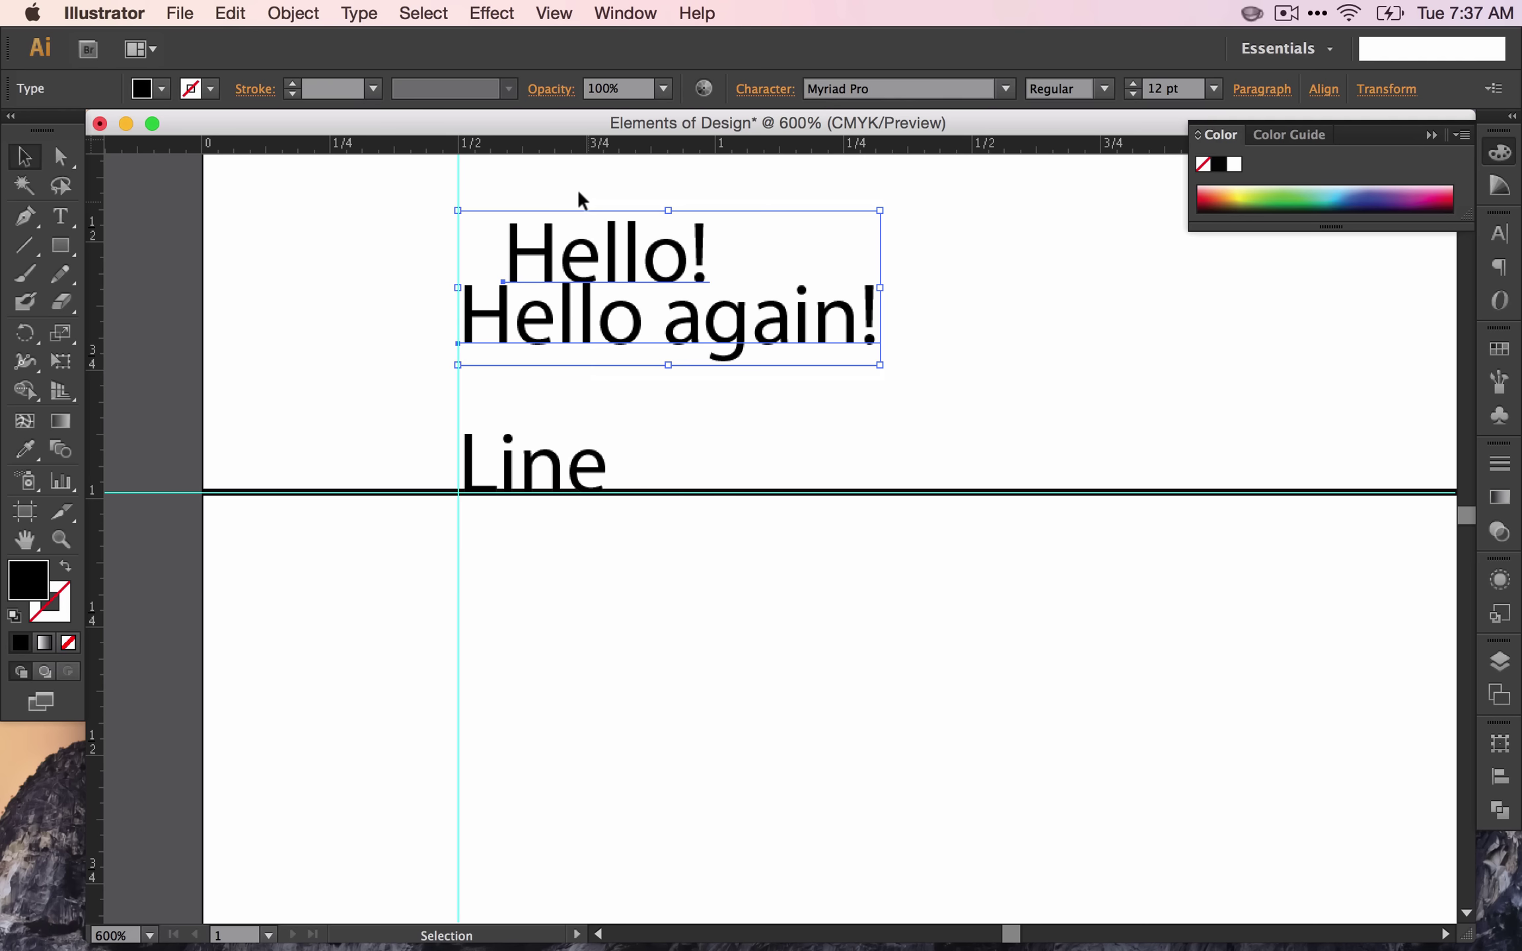
{"action": "key", "text": "Delete"}
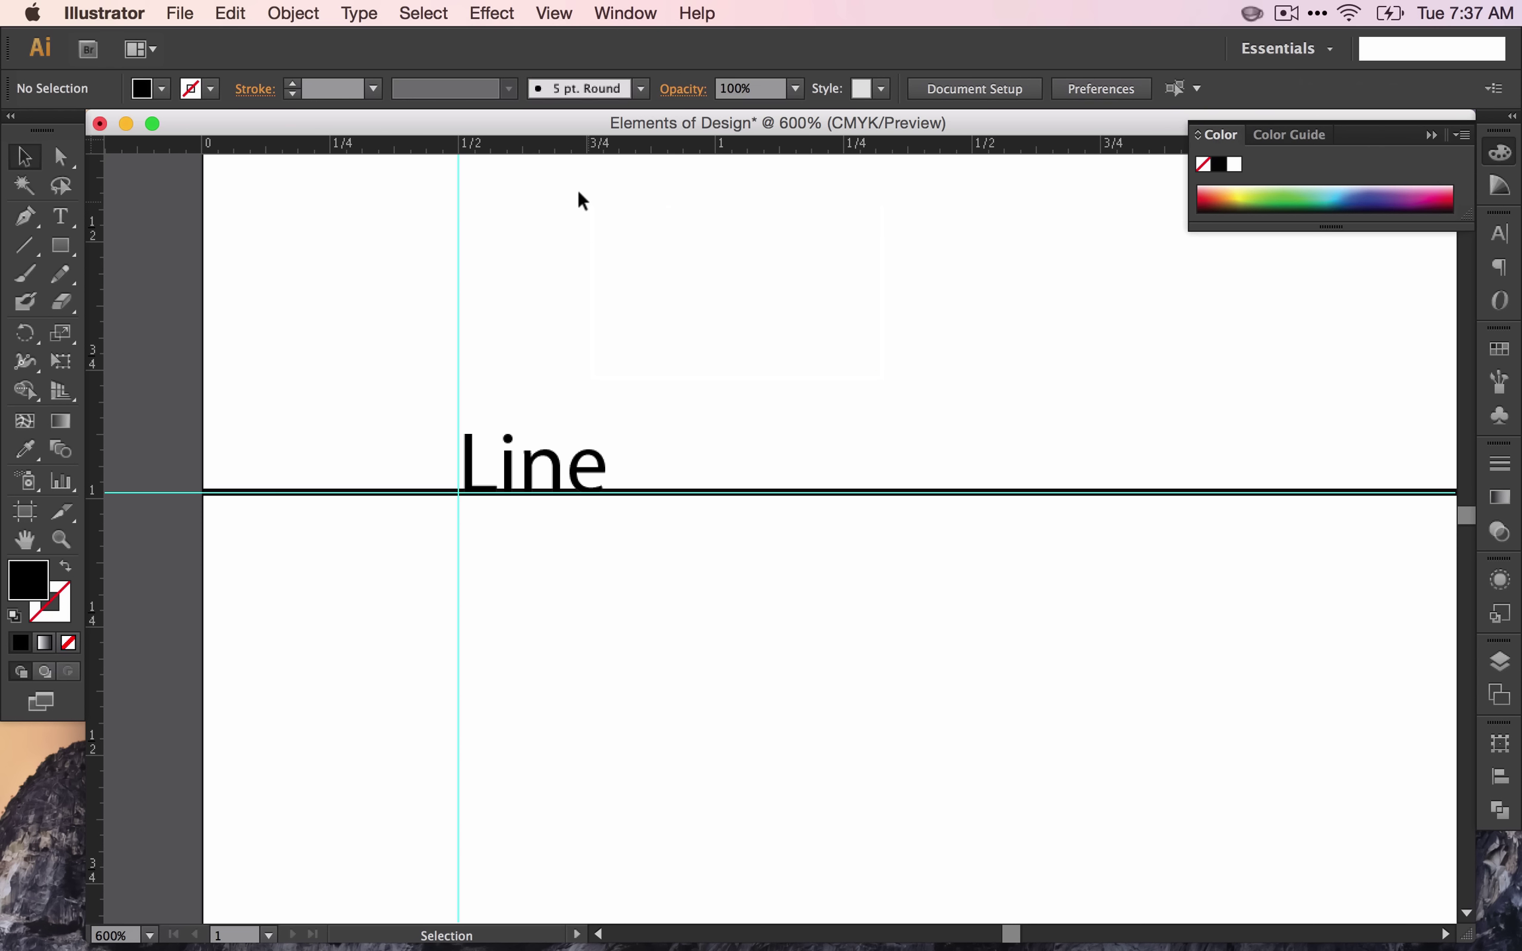
Step: Select the Line text and show its Character settings, currently Myriad Pro Regular 12 pt
{"action": "left_click", "coordinate": [553, 474]}
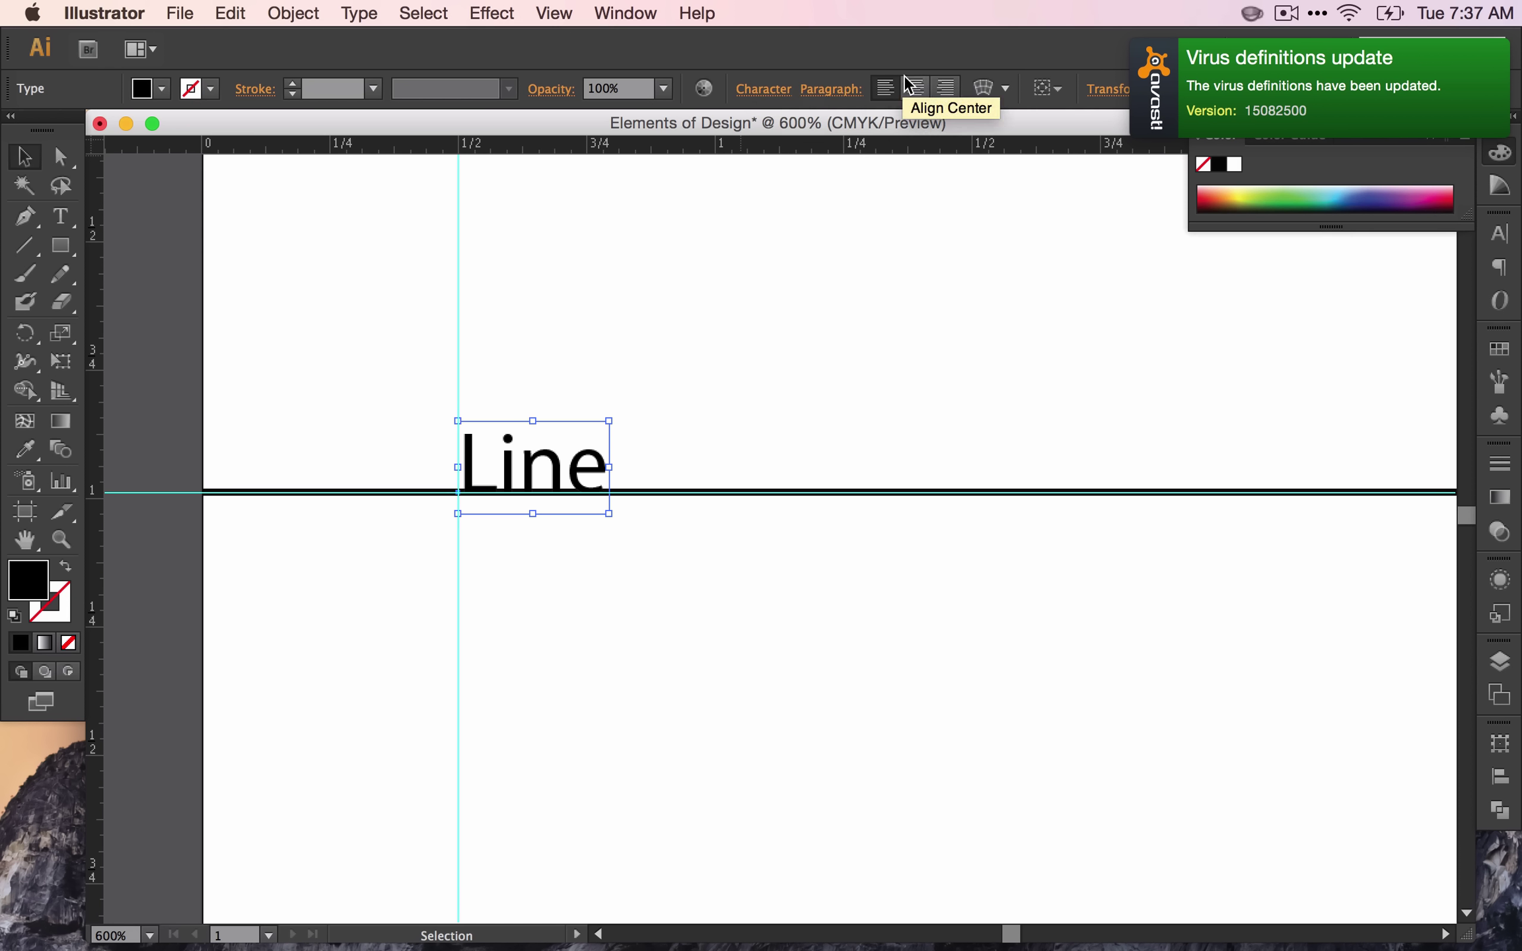
{"action": "left_click", "coordinate": [773, 86]}
Step: Change the Line text's font to Phosphate Inline
{"action": "left_click", "coordinate": [774, 125]}
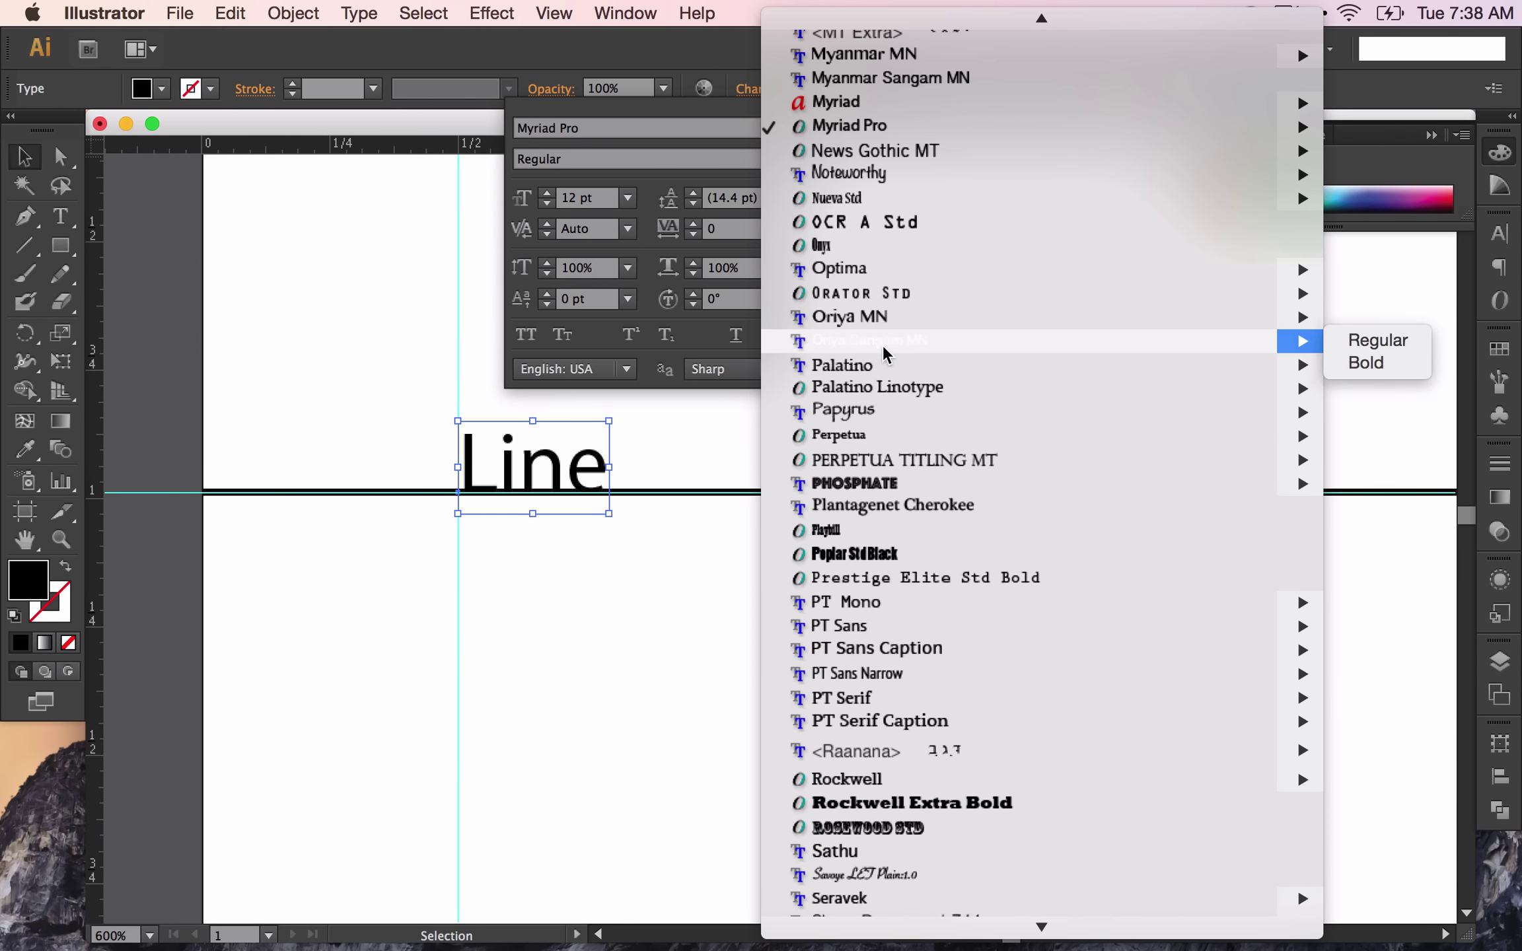
{"action": "mouse_move", "coordinate": [891, 486]}
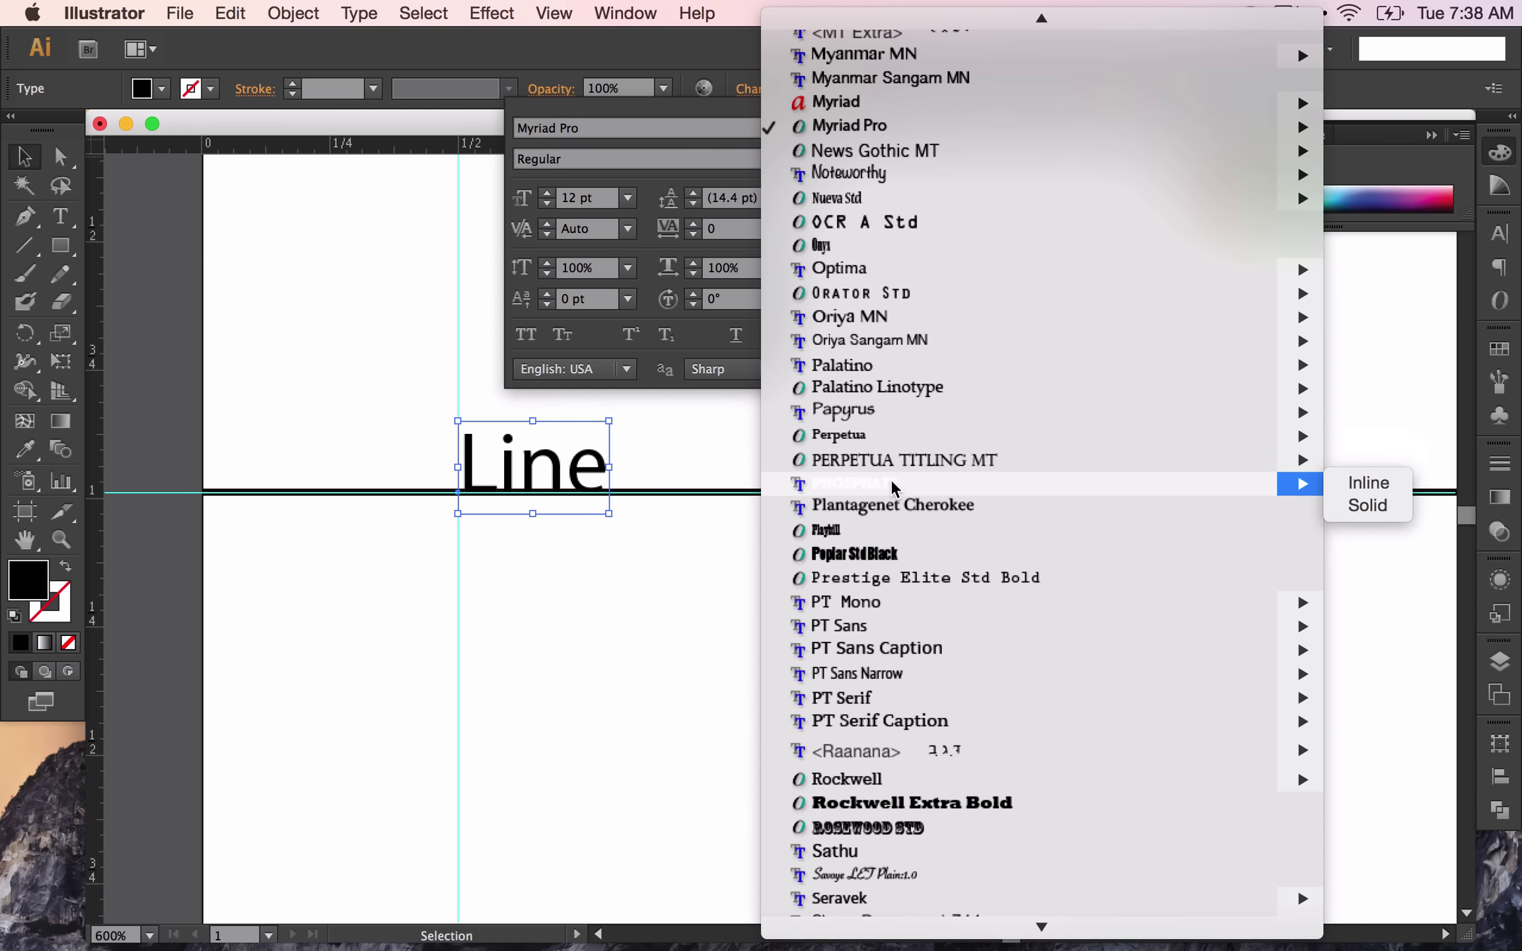
{"action": "key", "text": "Escape"}
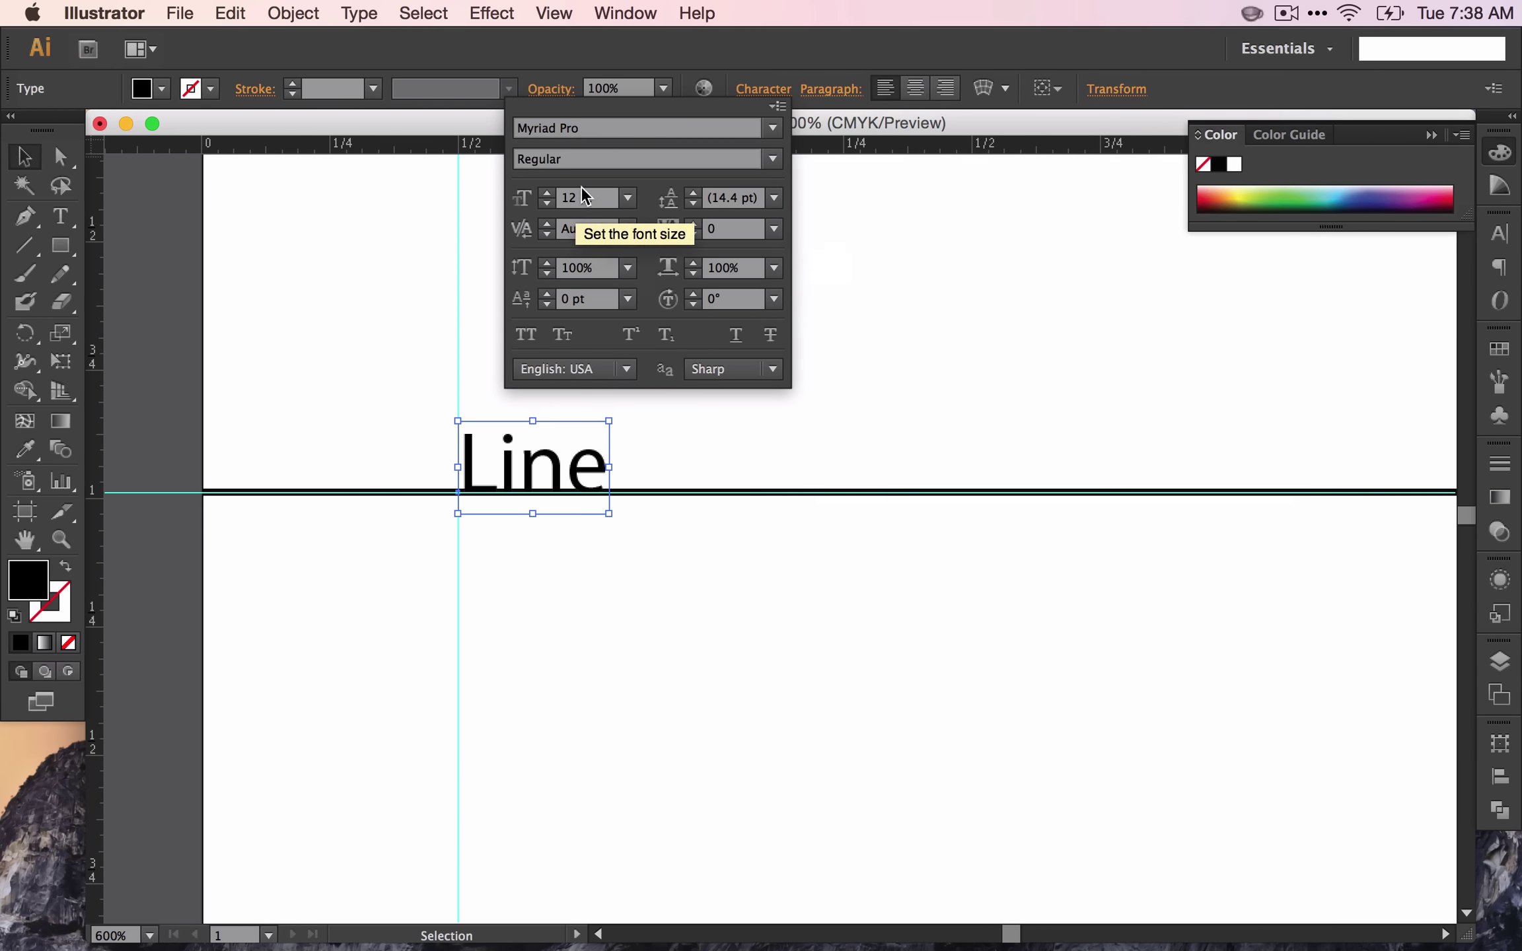
{"action": "left_click", "coordinate": [613, 128]}
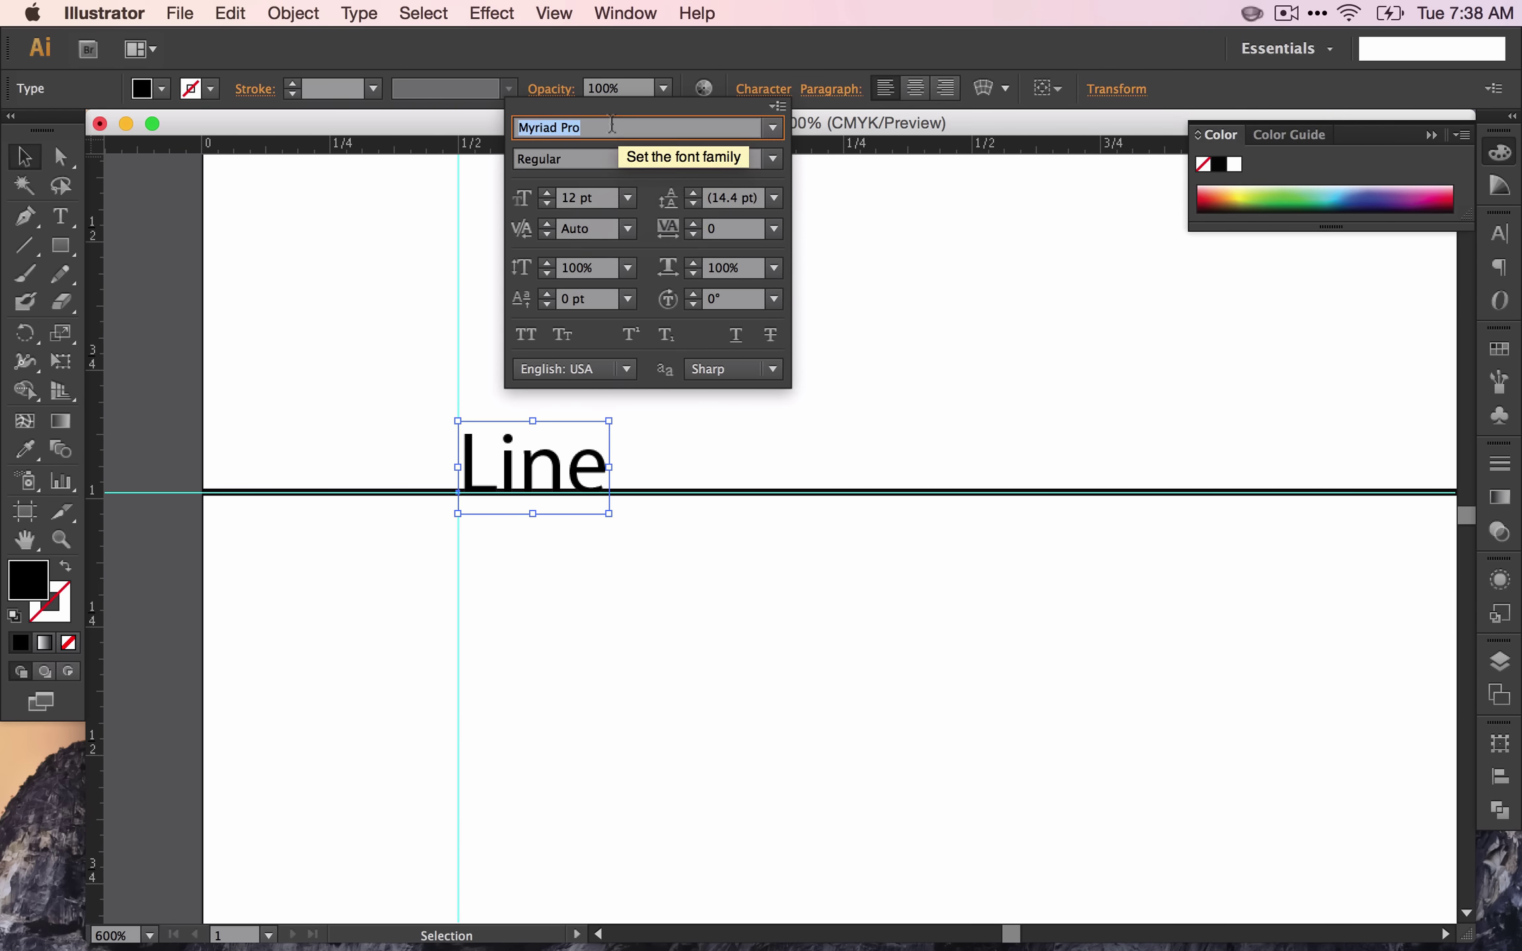
{"action": "left_click", "coordinate": [772, 127]}
{"action": "mouse_move", "coordinate": [869, 485]}
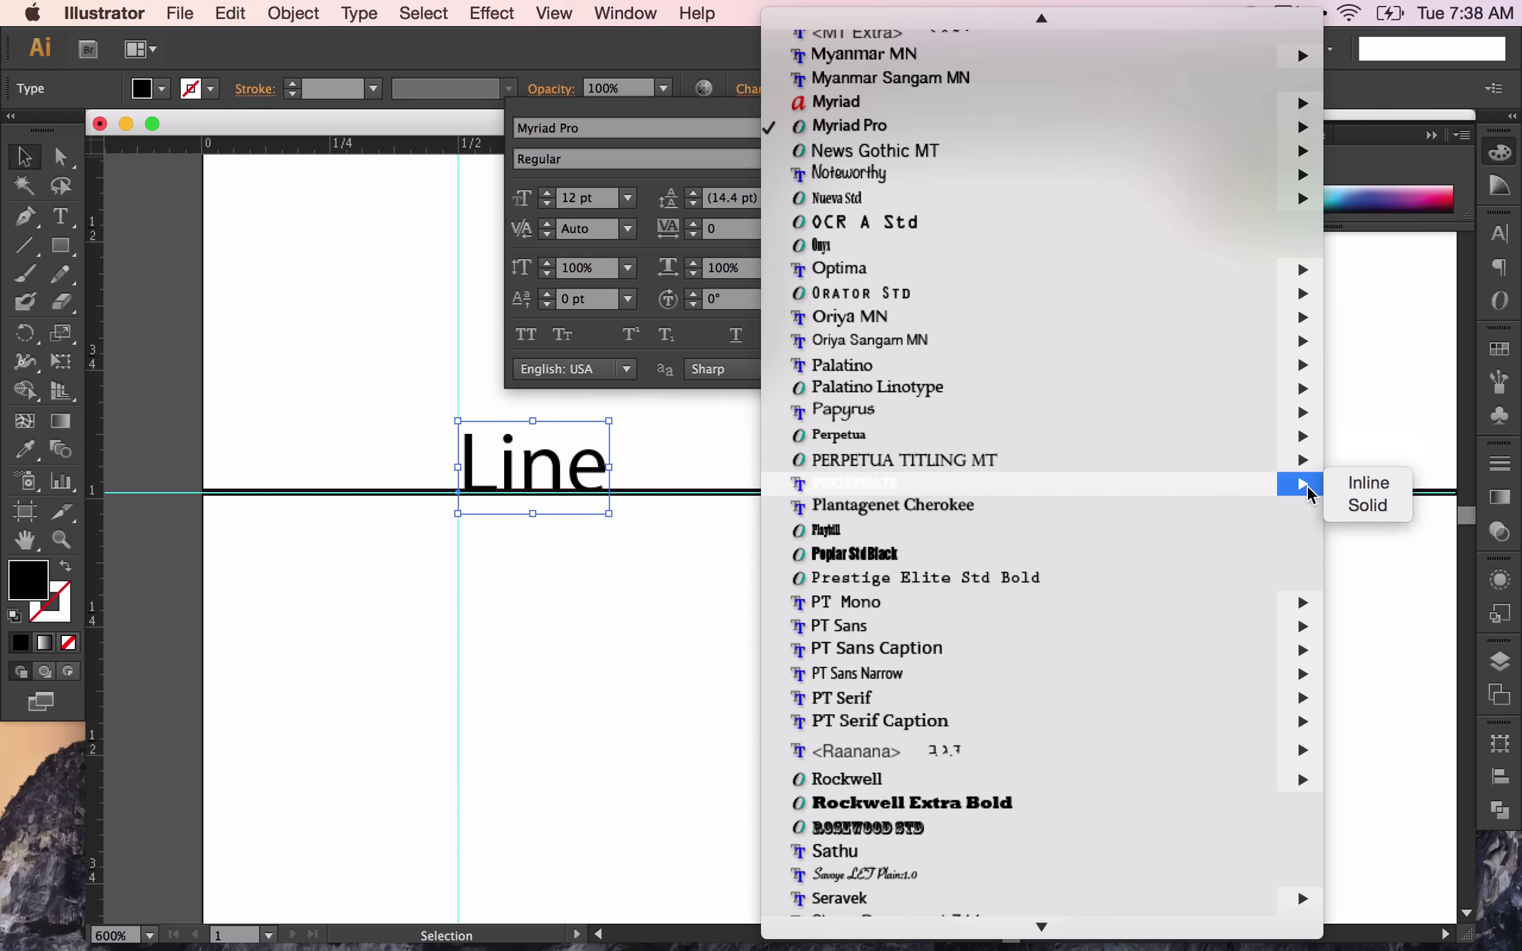
{"action": "left_click", "coordinate": [1378, 484]}
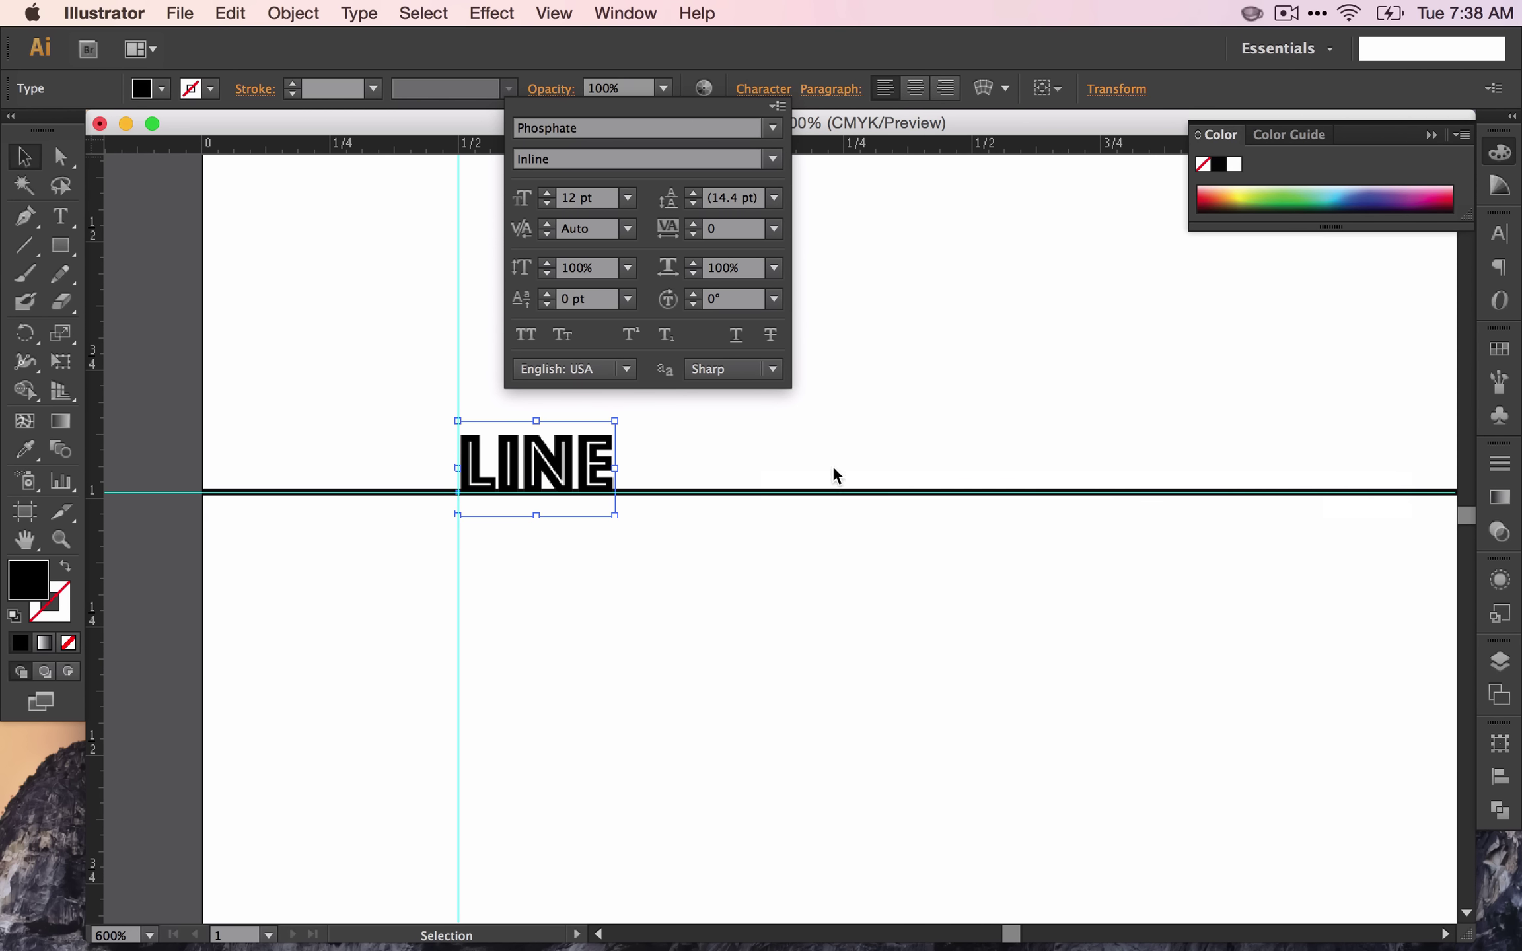
Step: Step the font size up to 33 pt
{"action": "left_click", "coordinate": [547, 193]}
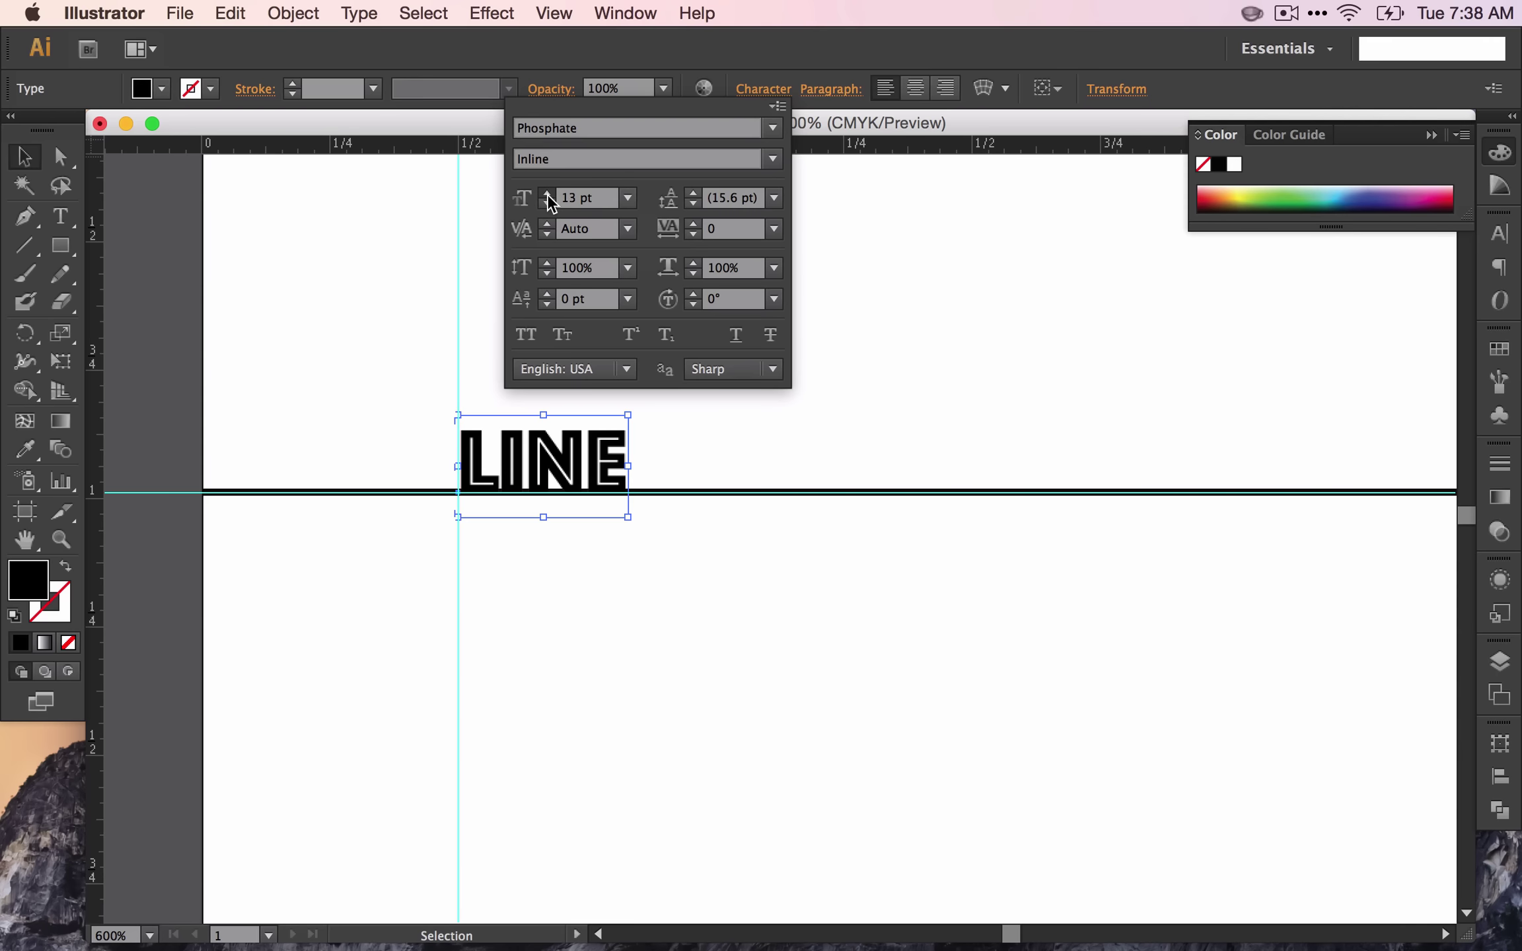
{"action": "left_click", "coordinate": [547, 193]}
{"action": "left_click", "coordinate": [547, 192]}
{"action": "left_click", "coordinate": [546, 192]}
{"action": "left_click", "coordinate": [547, 193]}
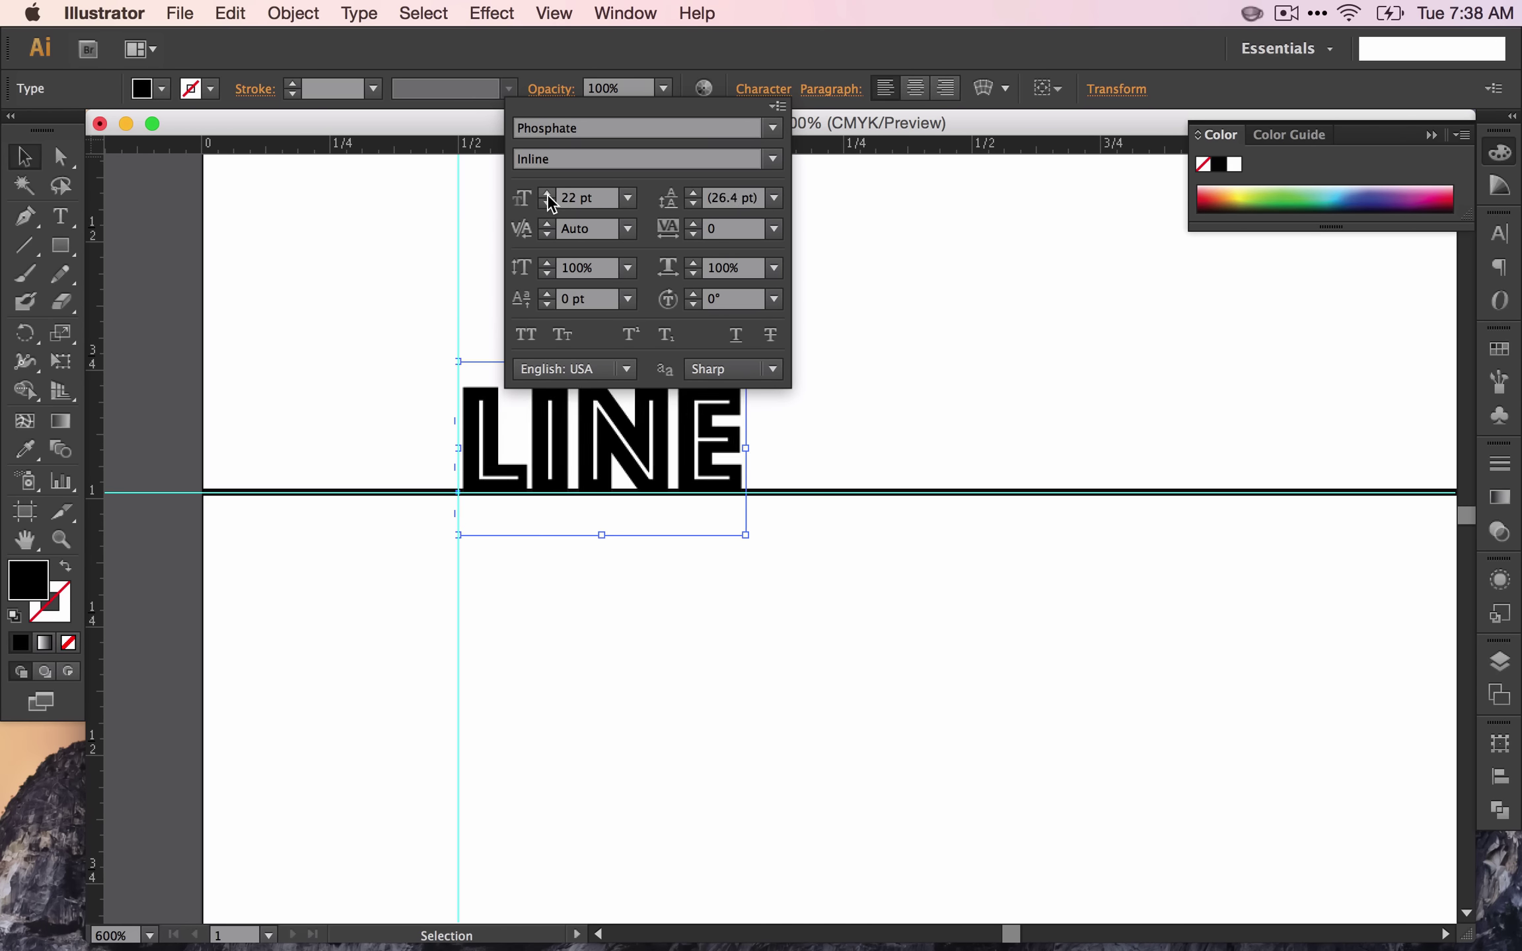
{"action": "left_click", "coordinate": [547, 193]}
{"action": "left_click", "coordinate": [547, 193]}
{"action": "left_click", "coordinate": [547, 192]}
{"action": "left_click", "coordinate": [547, 192]}
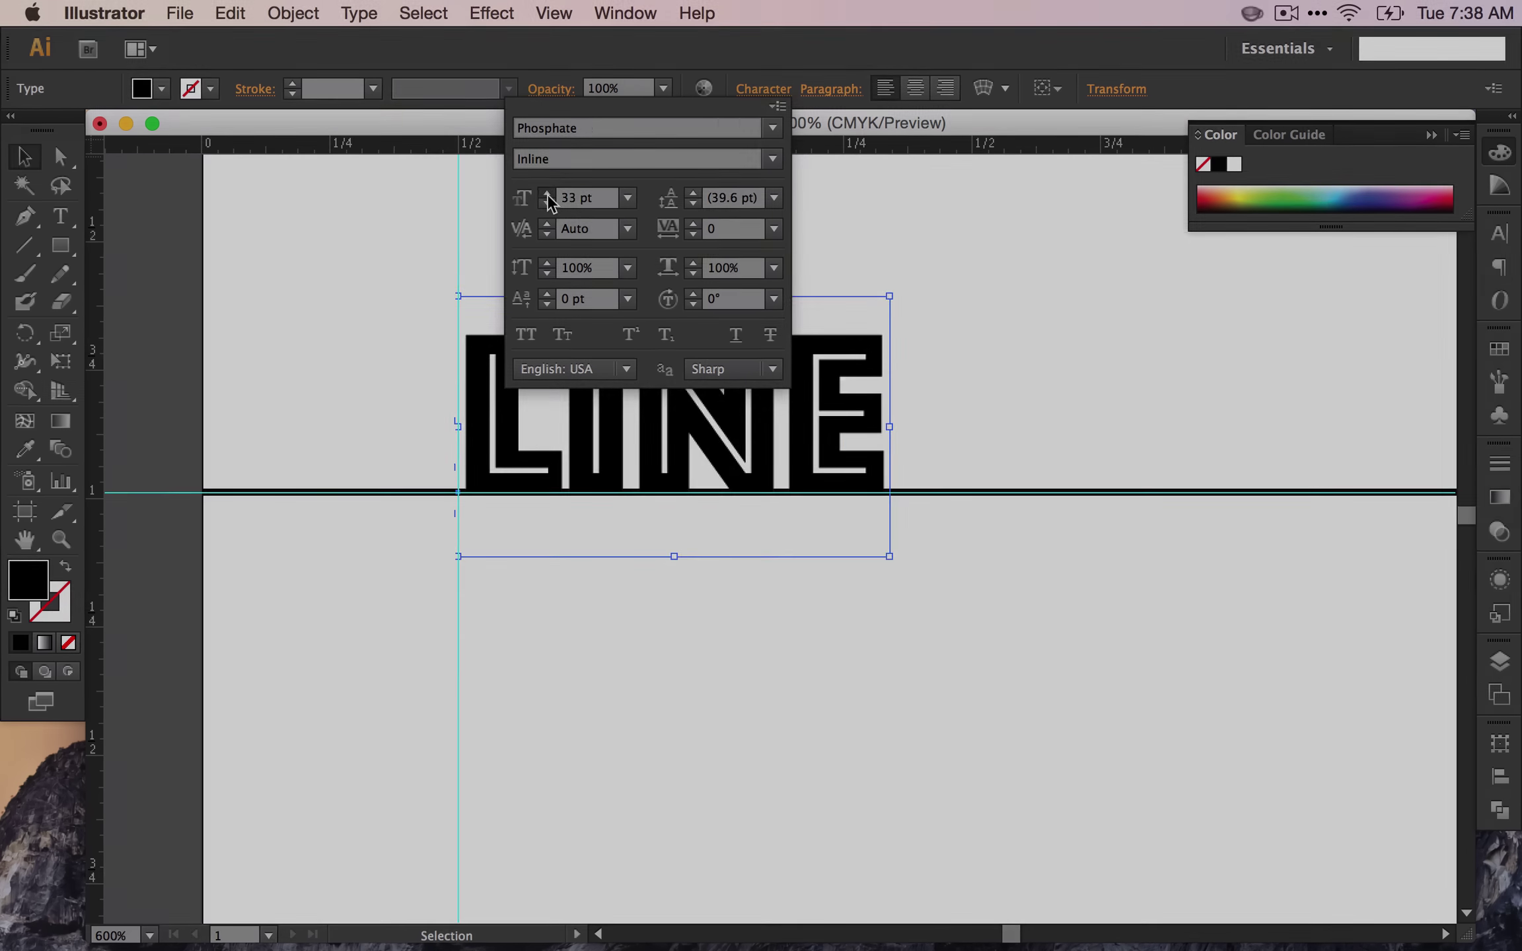